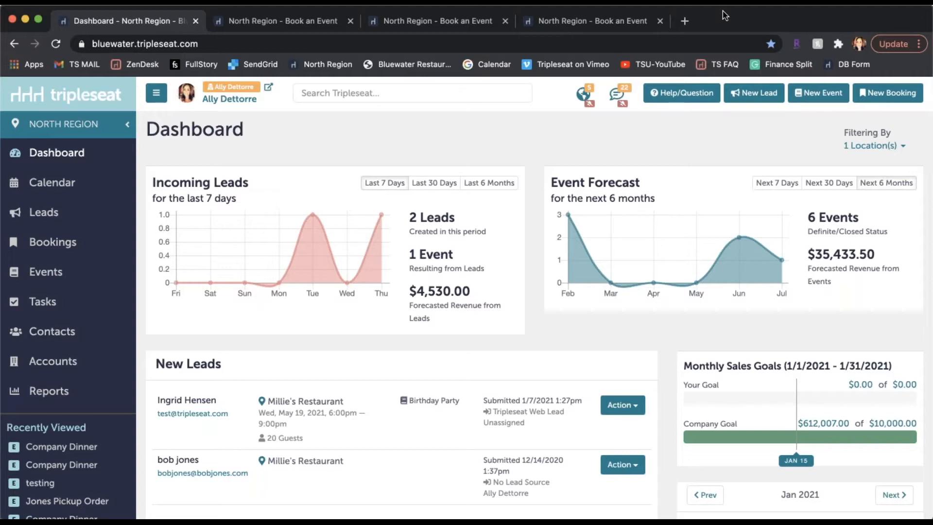
In the Book an Event form, choose On-Premise Event as the event type and Millie's Restaurant as the location.
click(289, 21)
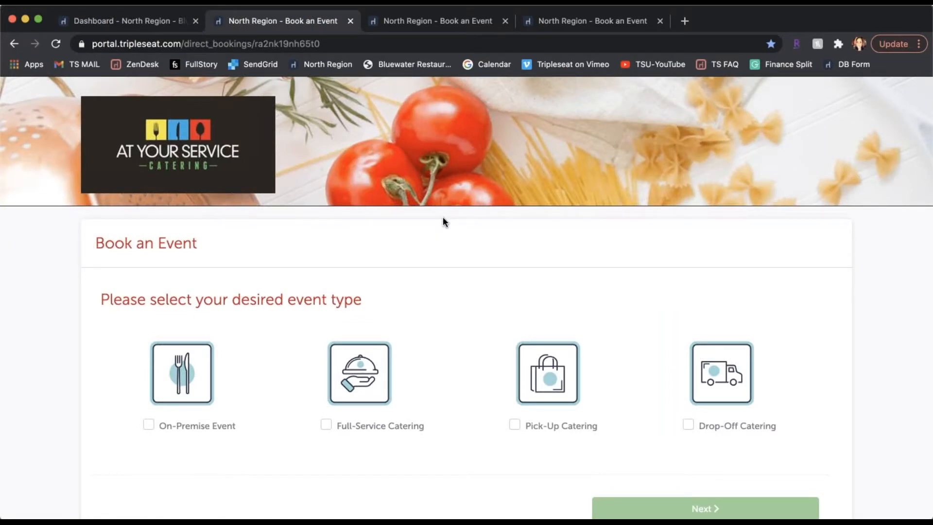
scroll(443, 218, down, 2)
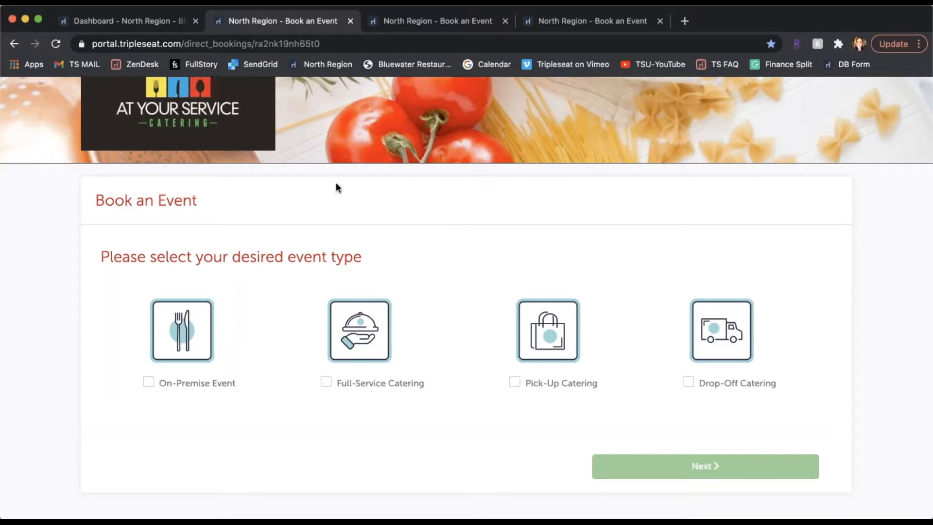
click(196, 346)
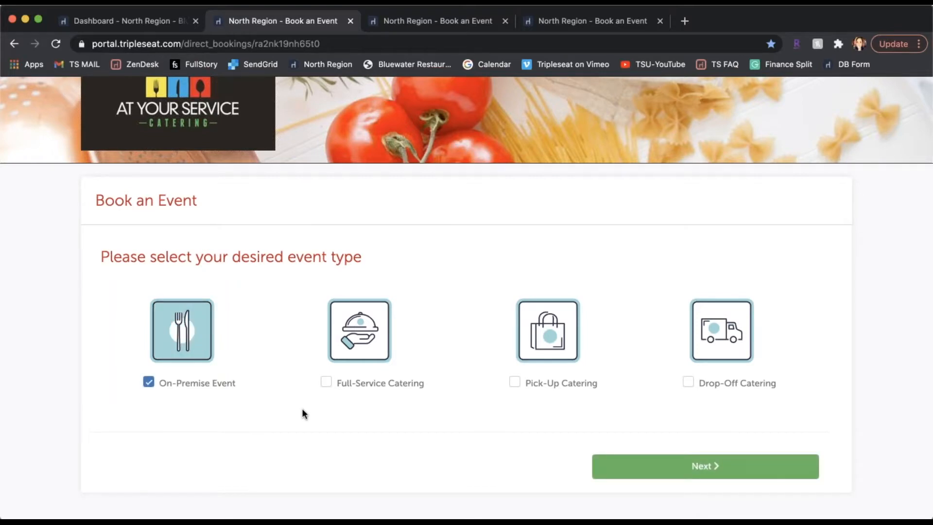
scroll(304, 412, down, 2)
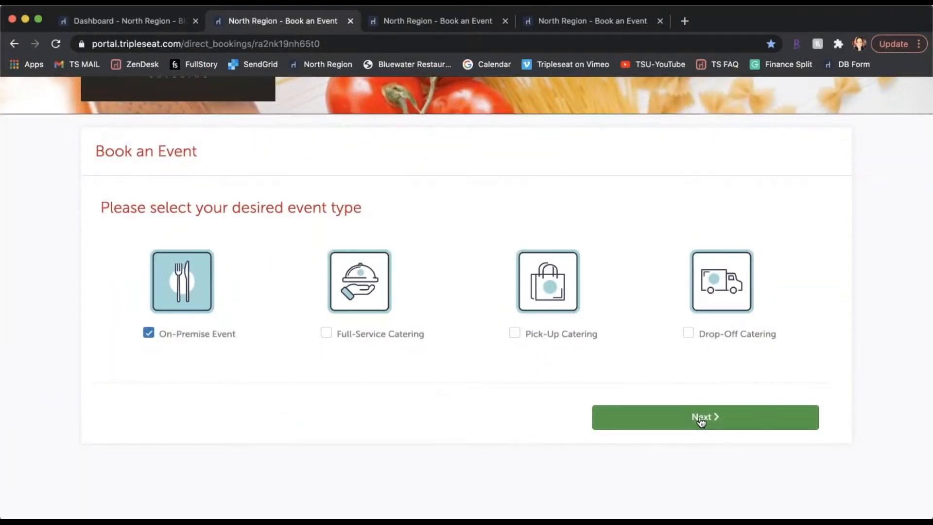
click(700, 418)
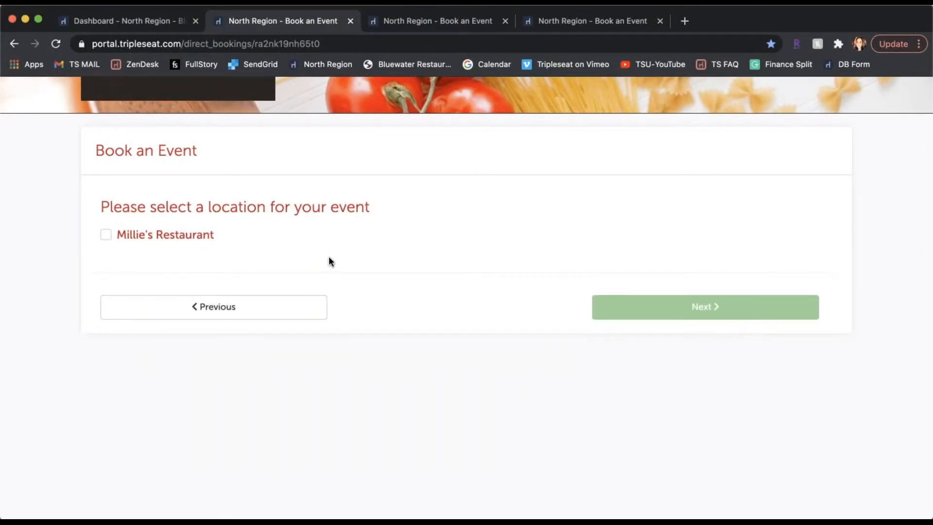
click(203, 235)
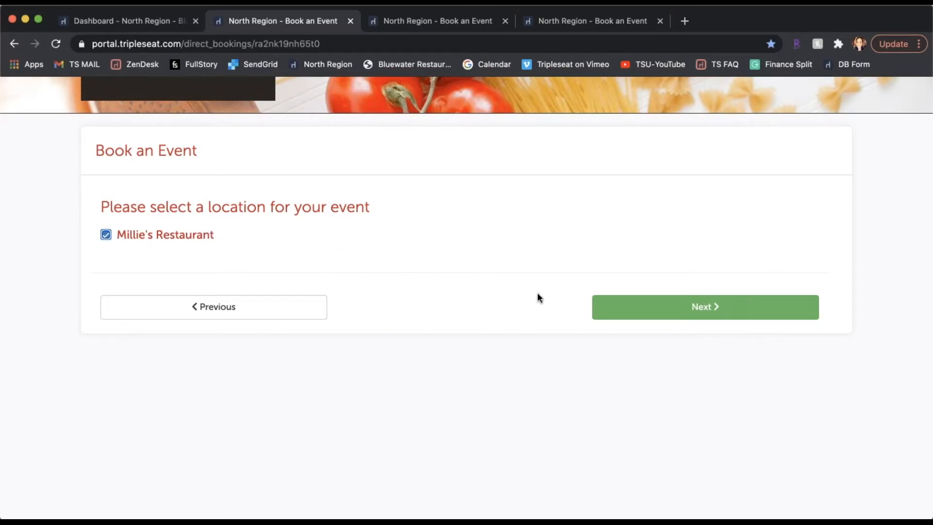
click(698, 313)
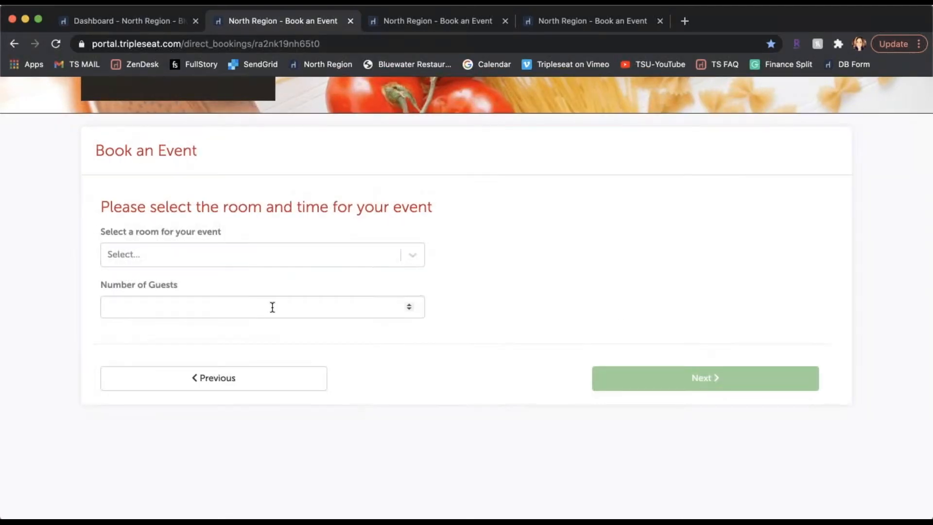
Select the Main Dining Room for the event and set the number of guests to 50.
click(173, 261)
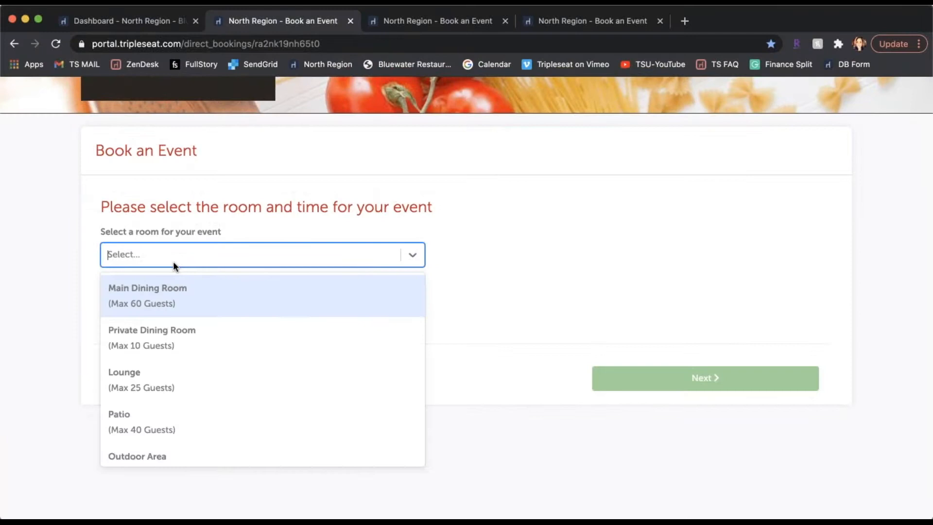
click(180, 298)
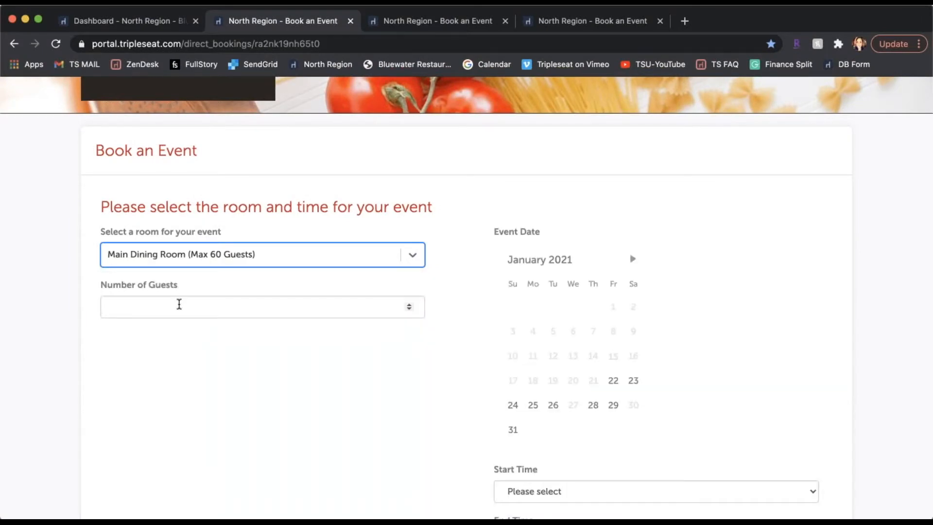
click(235, 307)
text(50)
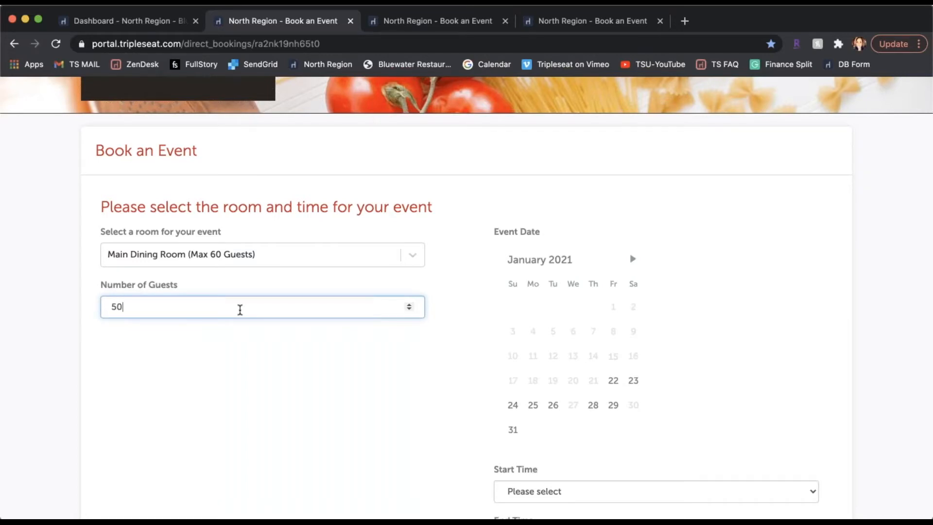
Set the event date to February 27, 2021, from 4:30 PM to 6:30 PM, and continue to the menu selection.
scroll(240, 309, down, 5)
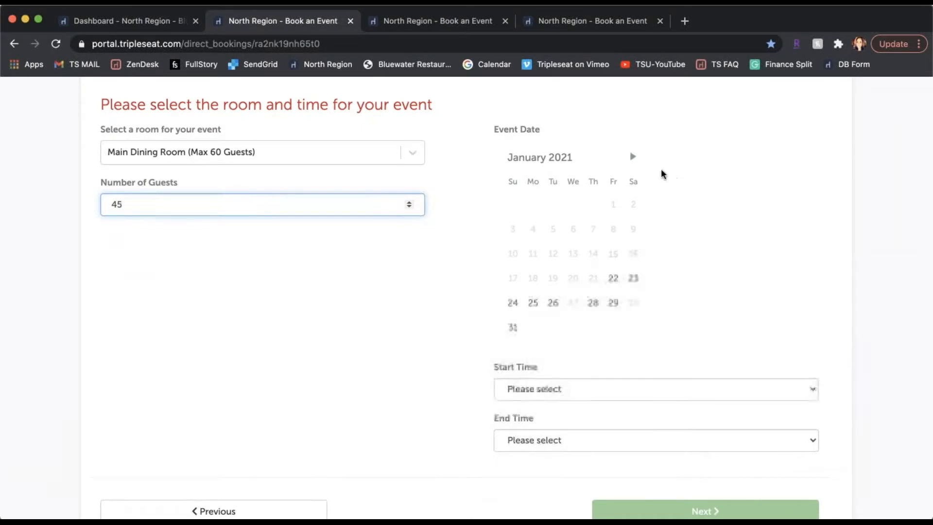
click(631, 159)
click(631, 277)
click(580, 357)
click(597, 418)
click(597, 418)
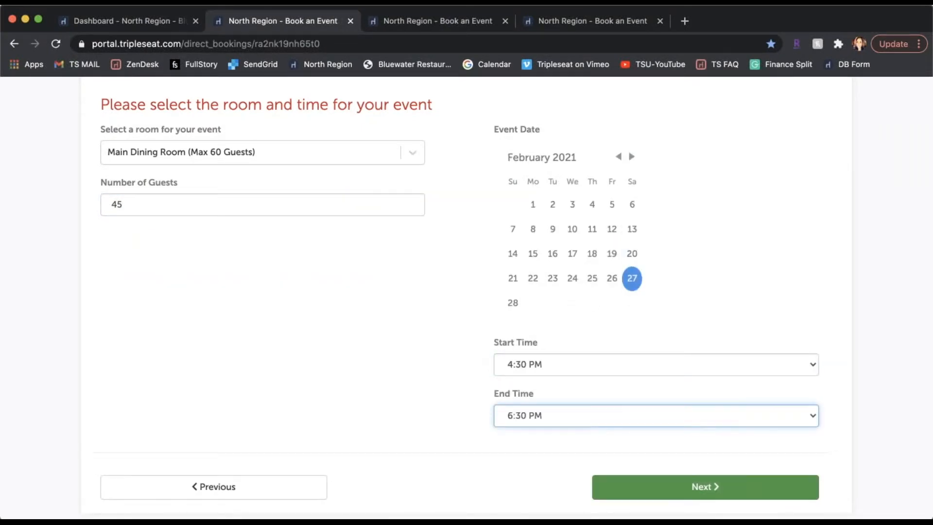
click(641, 486)
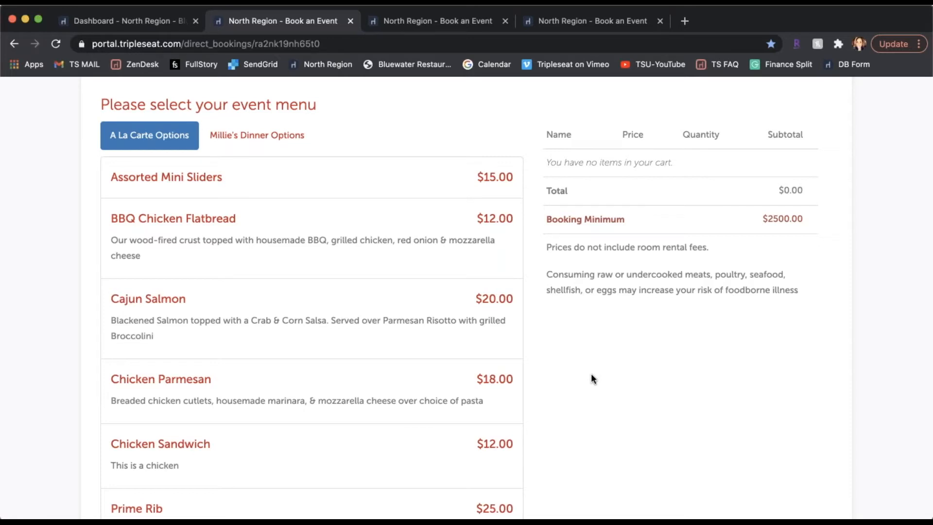
From Millie's Dinner Options, configure the $90 Dinner Package with House Salad, Filet Mignon, Lobster Ravioli and Chocolate Torte.
click(270, 142)
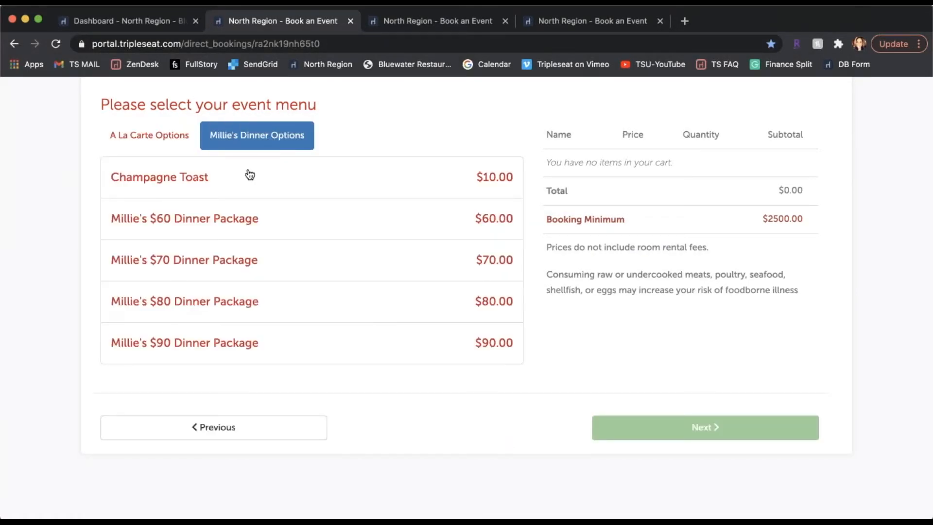
click(306, 343)
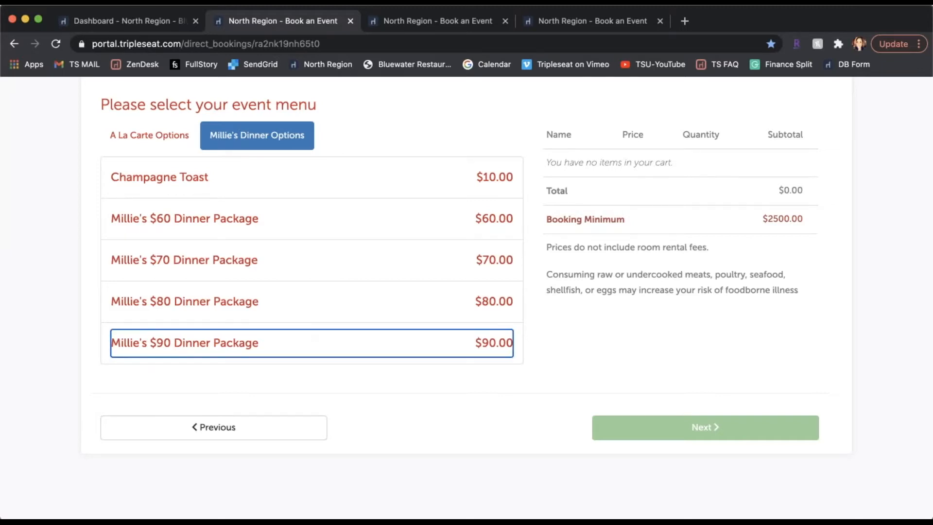
scroll(298, 296, down, 3)
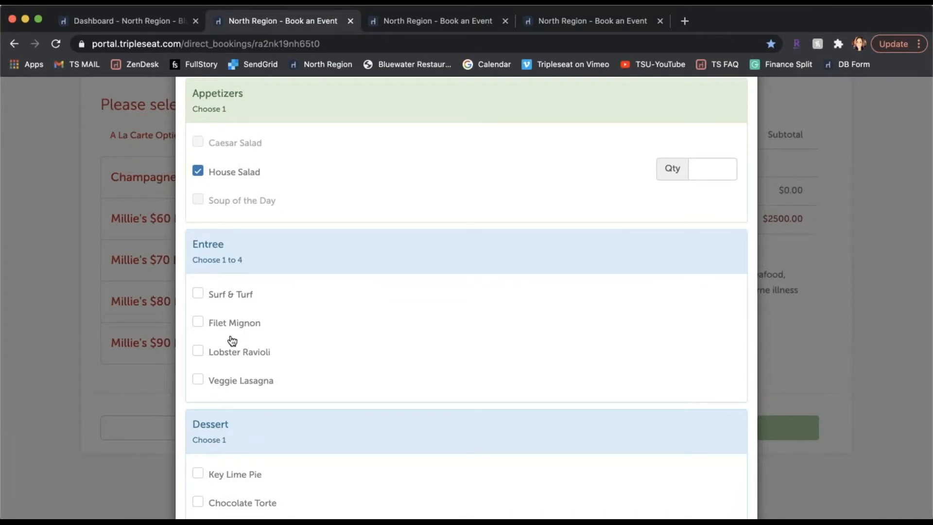
click(236, 324)
click(243, 353)
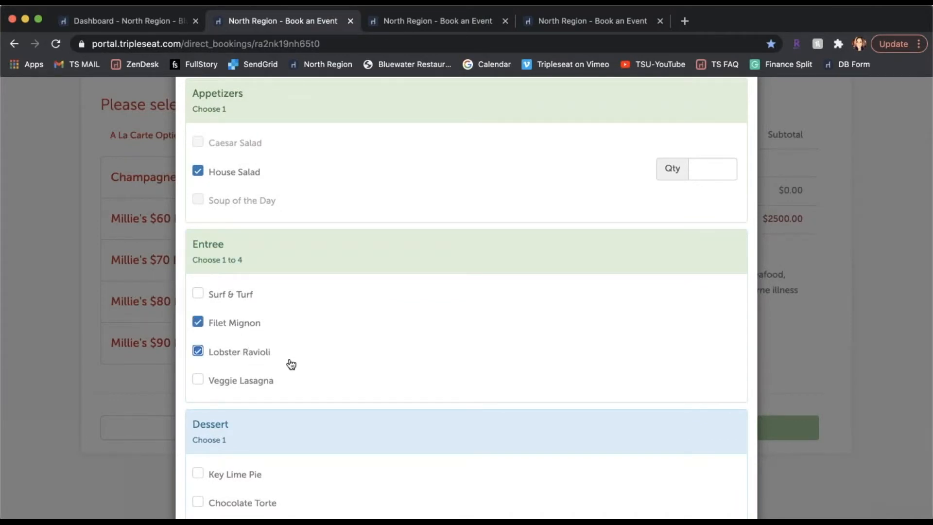
scroll(289, 367, down, 3)
click(240, 401)
scroll(437, 437, down, 1)
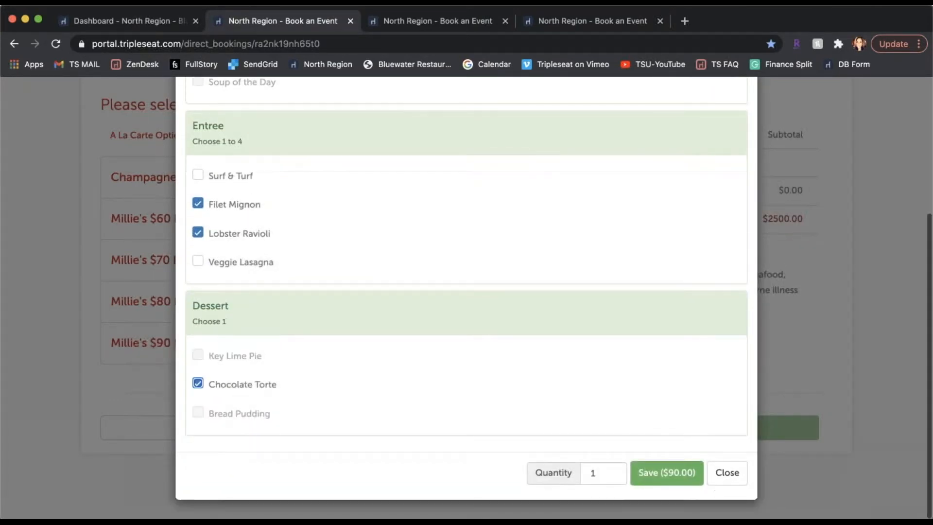
Set the dinner package quantity to 50 and save it to the cart.
click(597, 473)
key(BackSpace)
text(50)
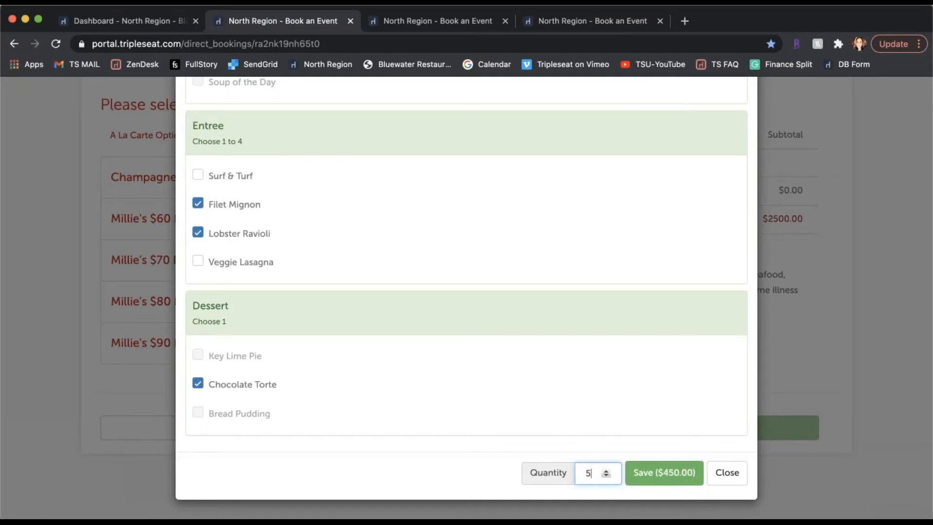
click(659, 480)
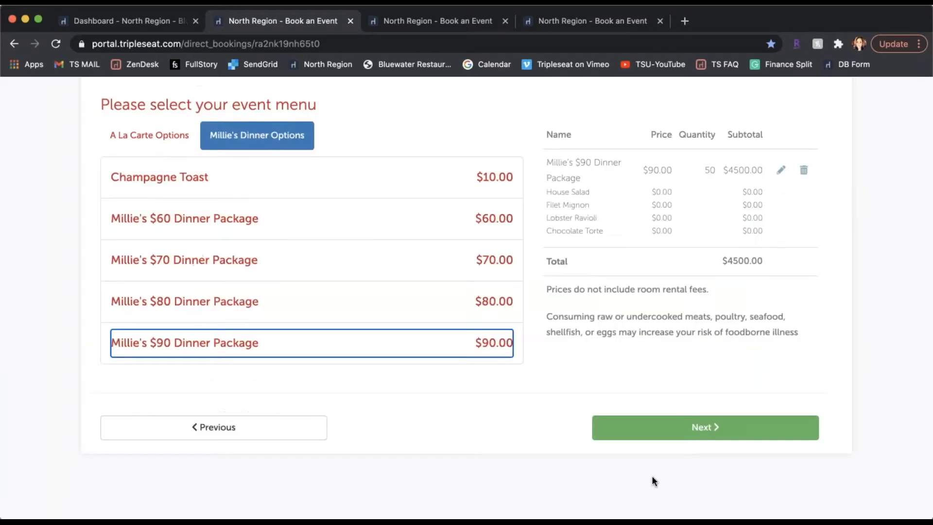
Add the Champagne Toast with a quantity of 50 to the cart and continue to the contact details.
click(293, 177)
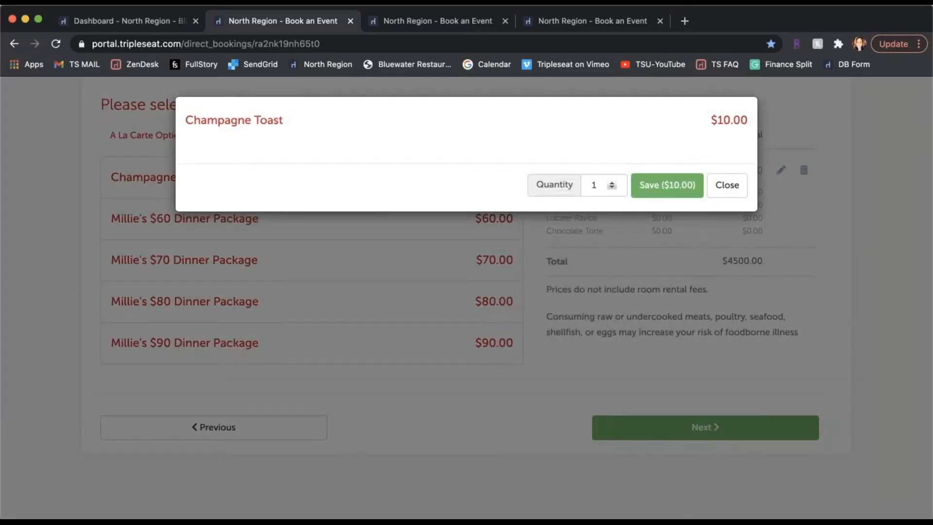
double_click(605, 184)
key(BackSpace)
text(50)
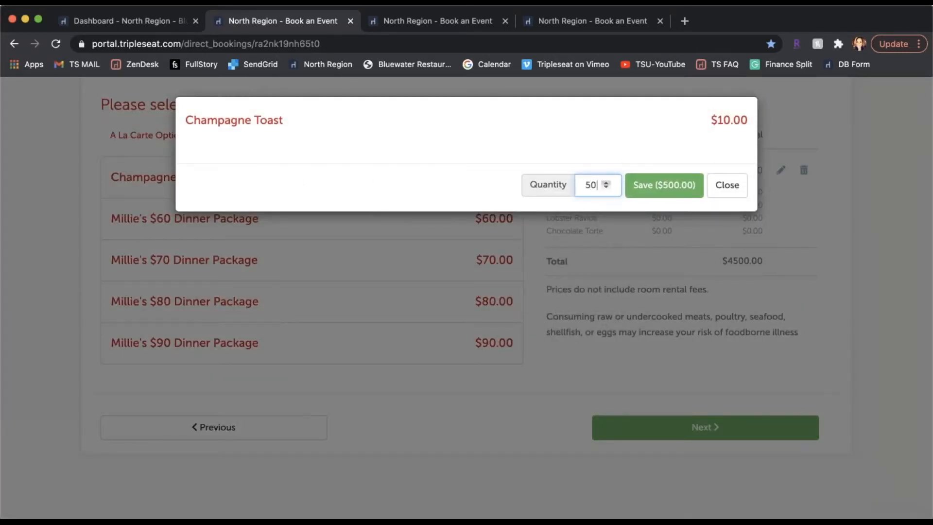
click(666, 185)
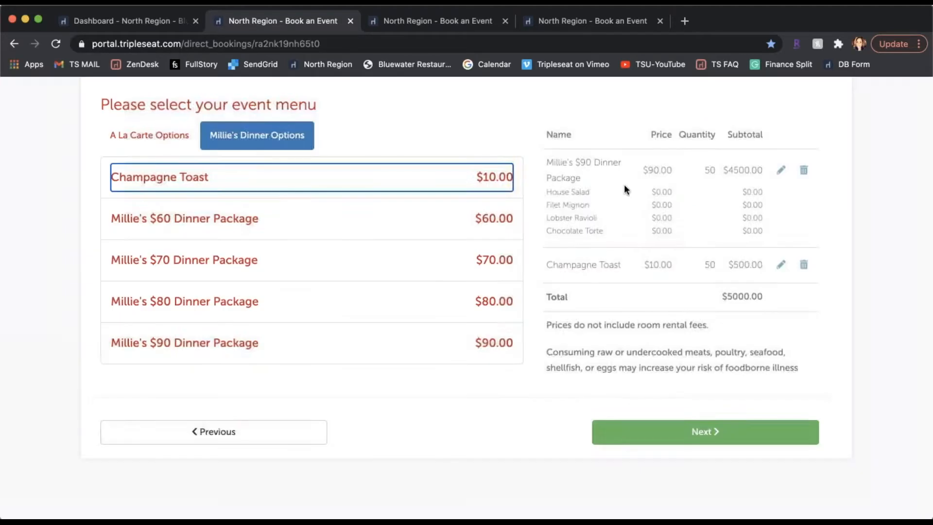
scroll(394, 224, up, 2)
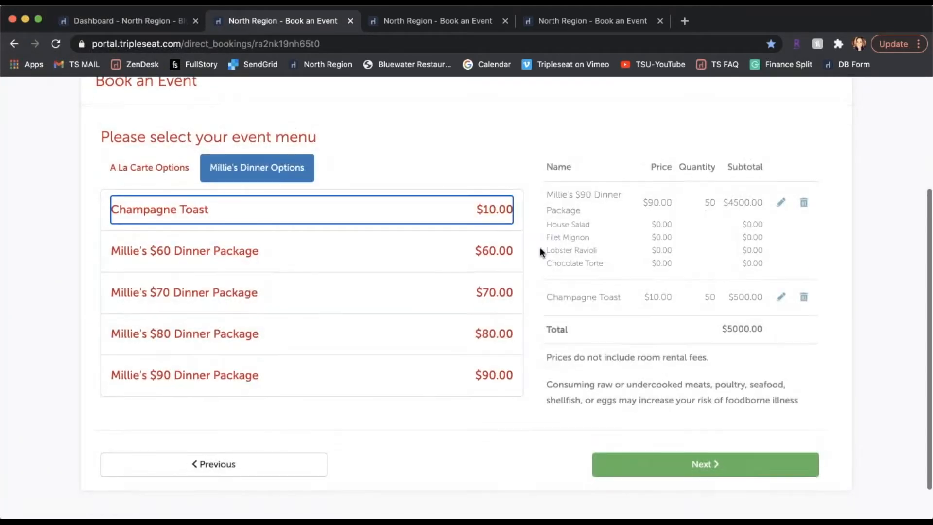
click(697, 464)
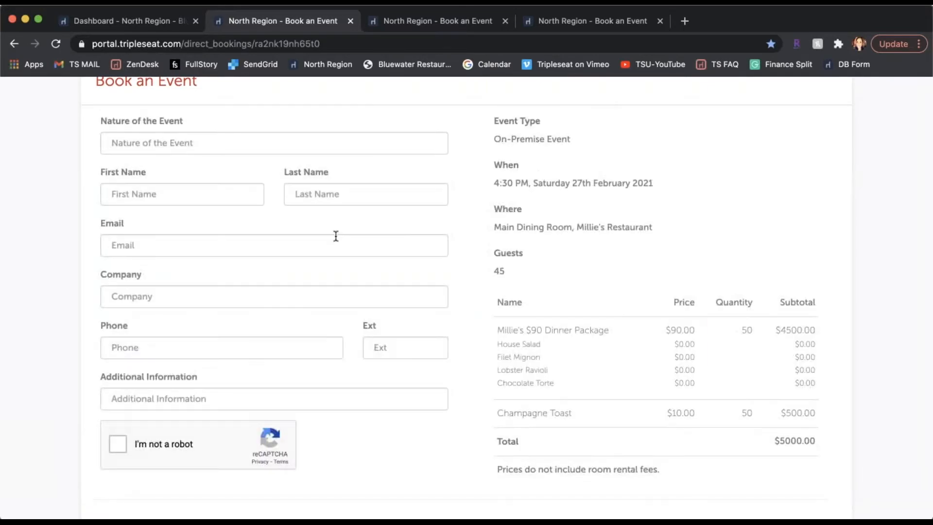
On the pre-filled Company Dinner Party booking form, complete the robot check, proceed to payment and accept the cancellation terms.
click(434, 22)
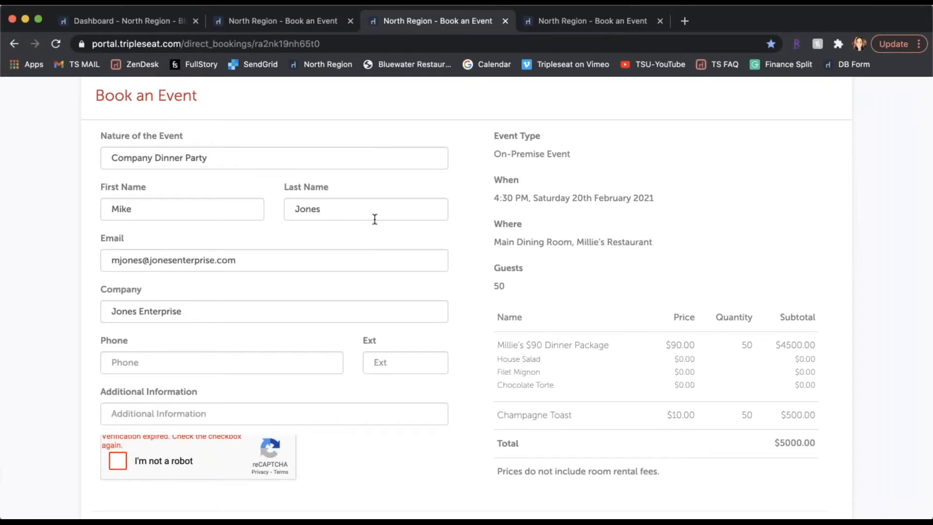
click(117, 460)
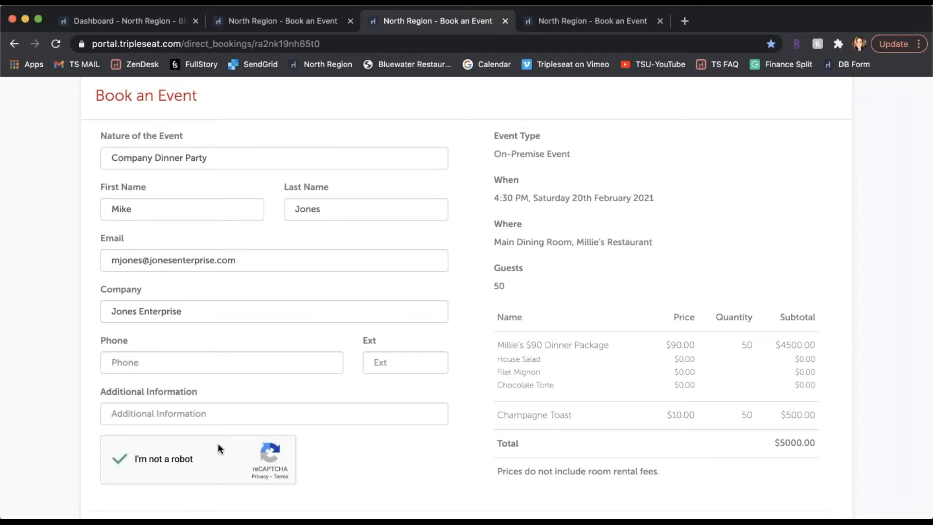
scroll(217, 443, down, 1)
scroll(217, 443, down, 3)
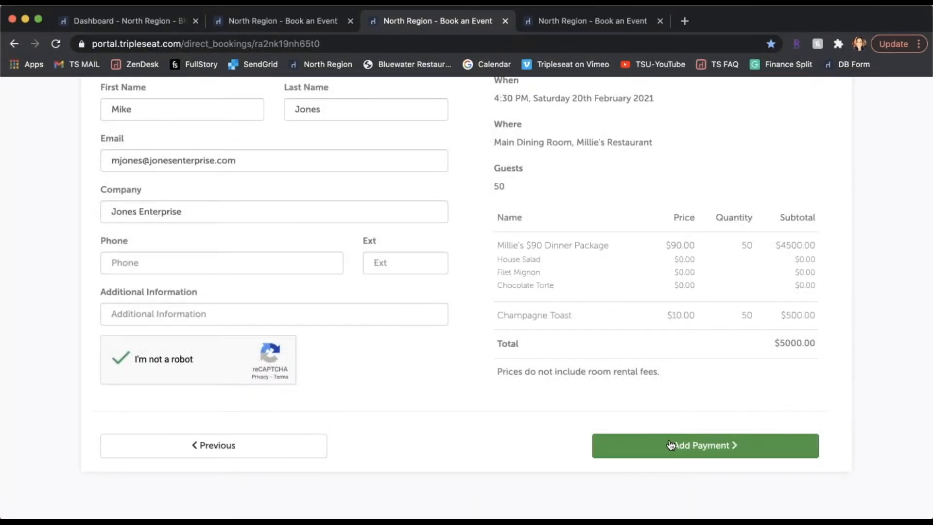
scroll(663, 446, up, 1)
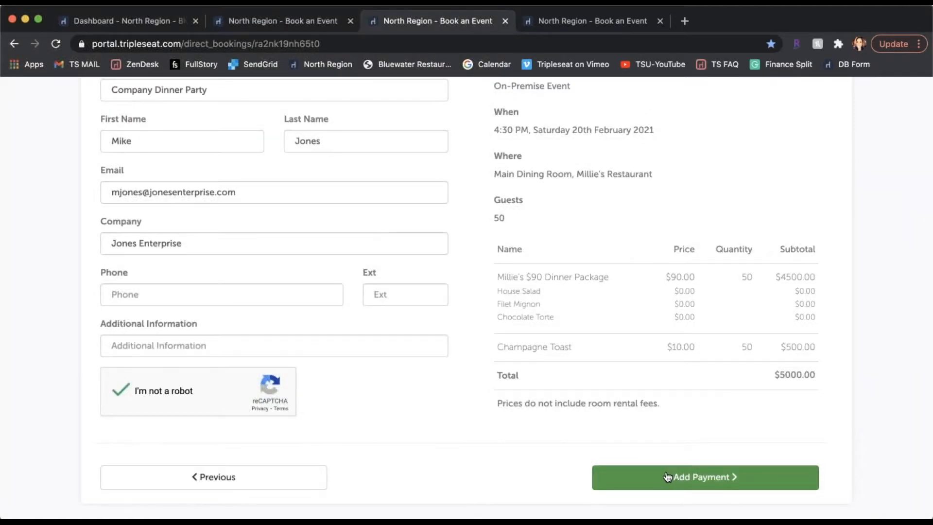
click(667, 477)
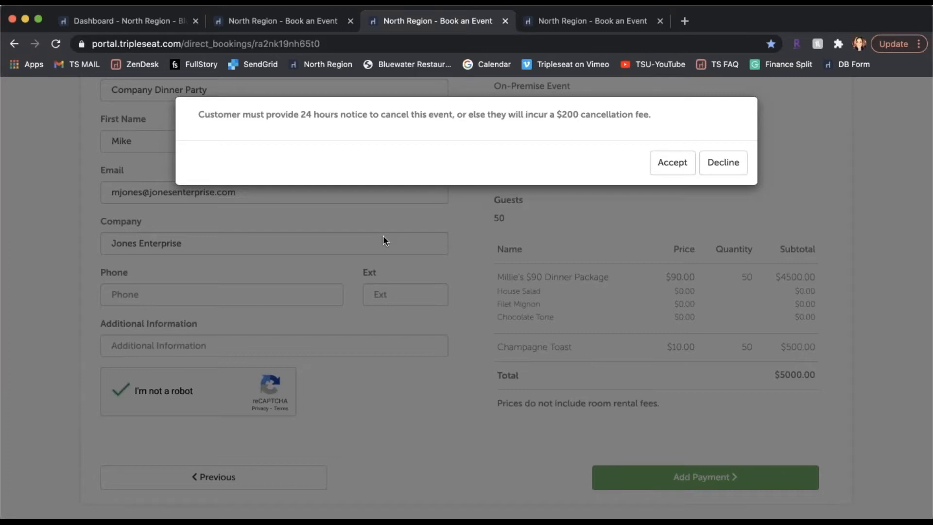
click(672, 162)
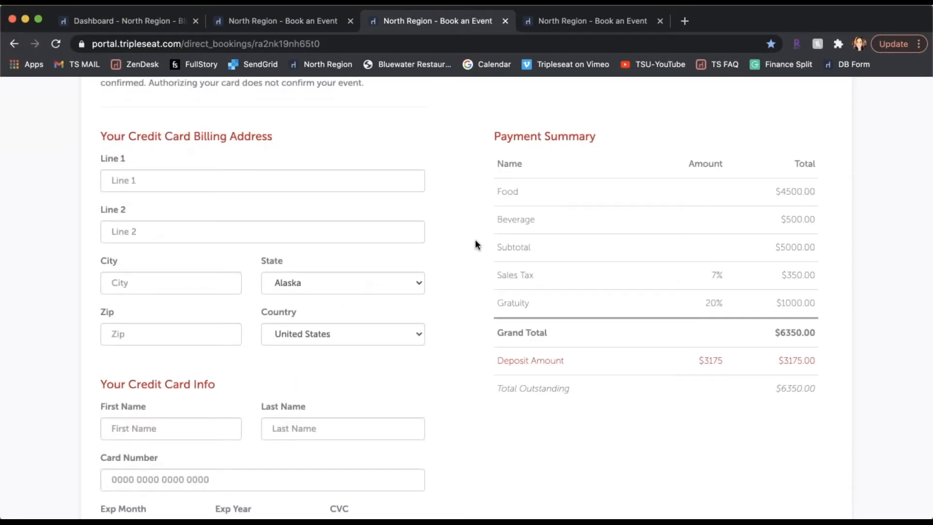
Return to the Tripleseat dashboard and open the Company Dinner Party event listed under New Direct Bookings.
click(161, 23)
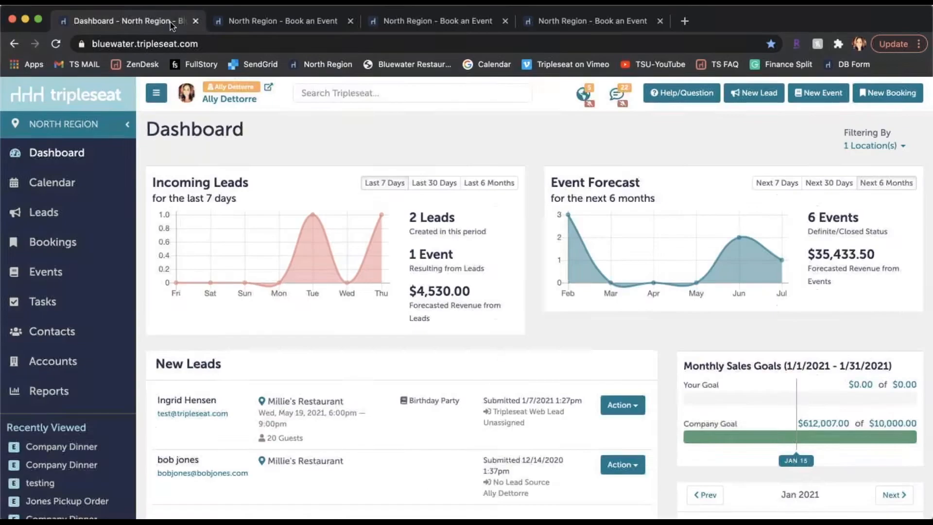
scroll(378, 249, down, 3)
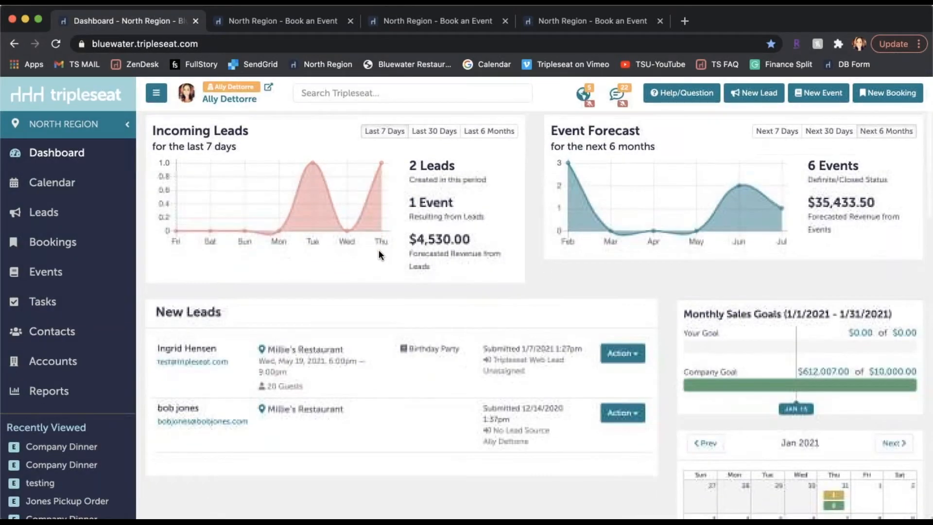
scroll(378, 250, down, 6)
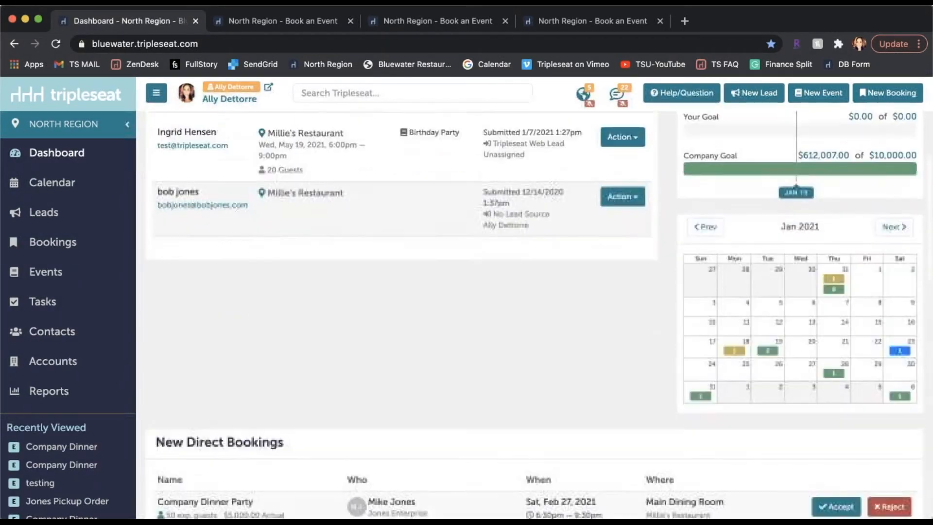
scroll(298, 212, down, 1)
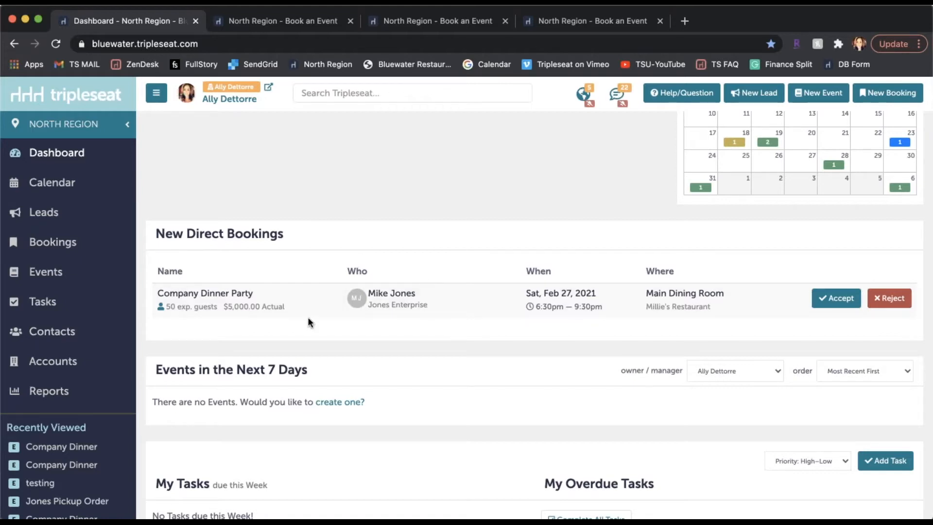
click(311, 299)
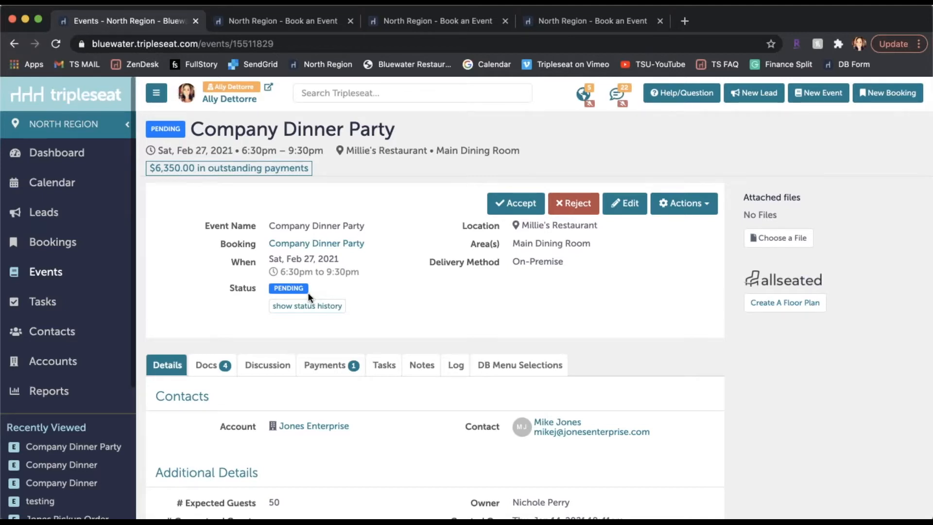
Accept the pending Company Dinner Party event and submit its deposit payment using the contact's credit card on file.
click(510, 208)
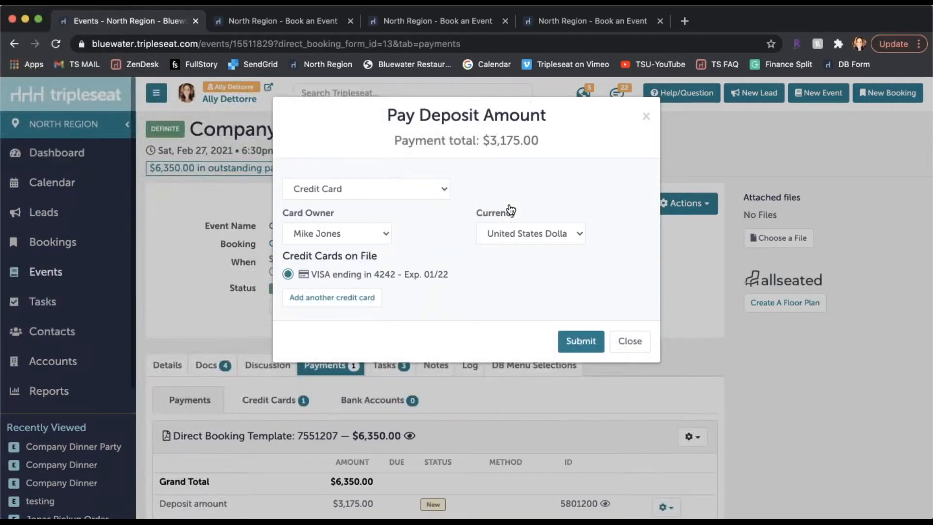
click(581, 341)
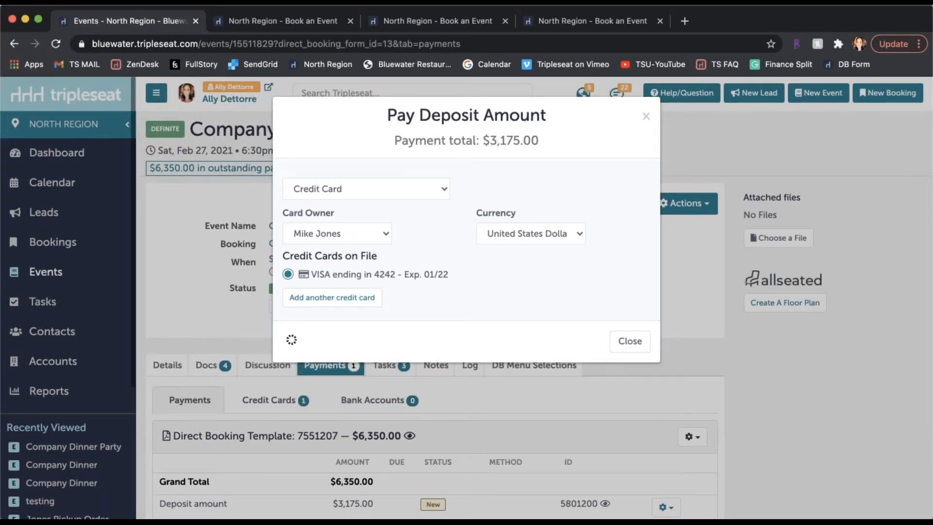
scroll(561, 314, up, 4)
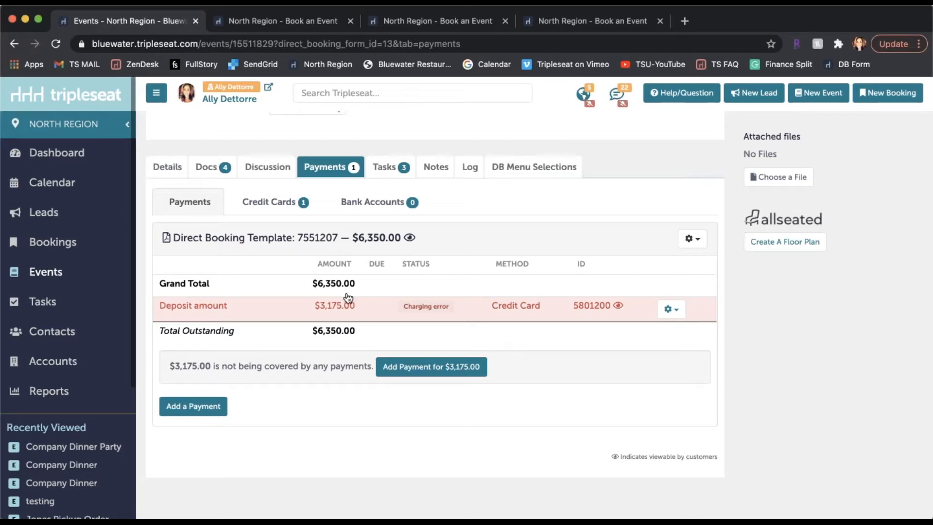
scroll(416, 302, up, 3)
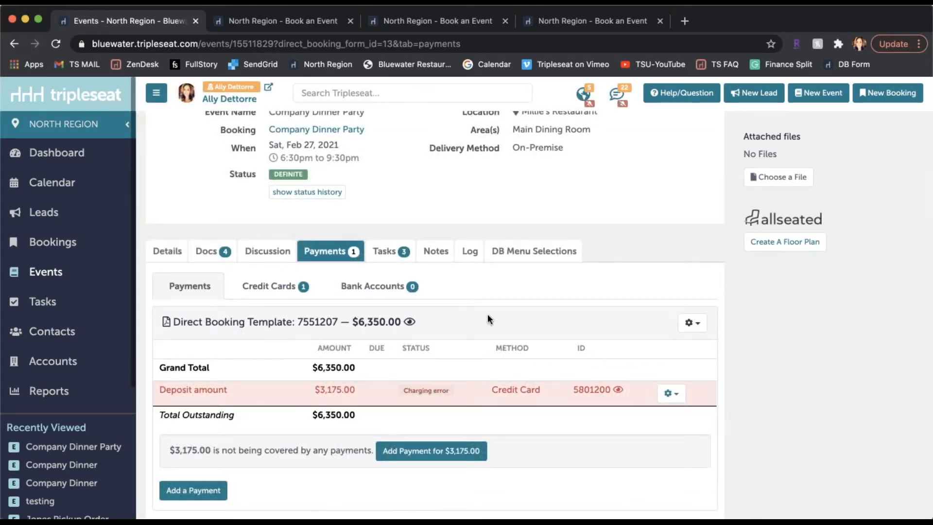
Open the event's Direct Booking Template document, review its menu selections, and leave it without updating.
click(212, 250)
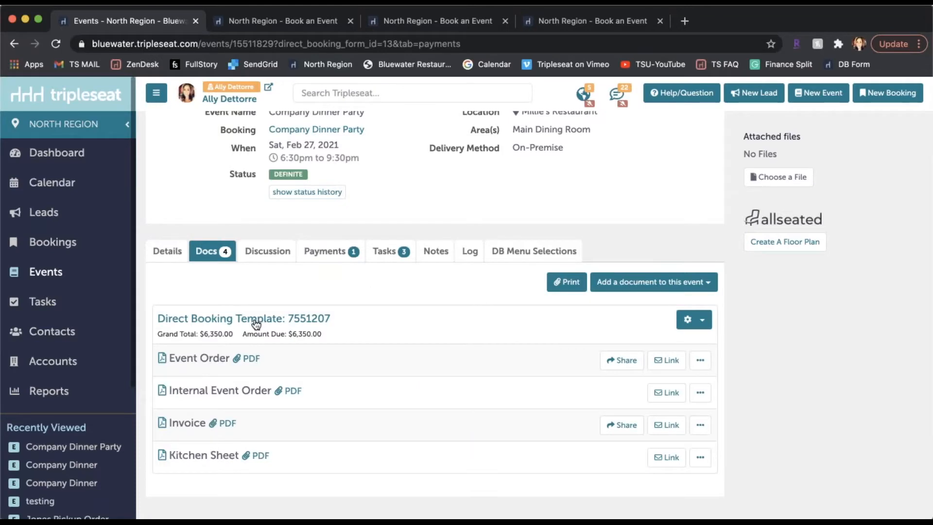
click(256, 319)
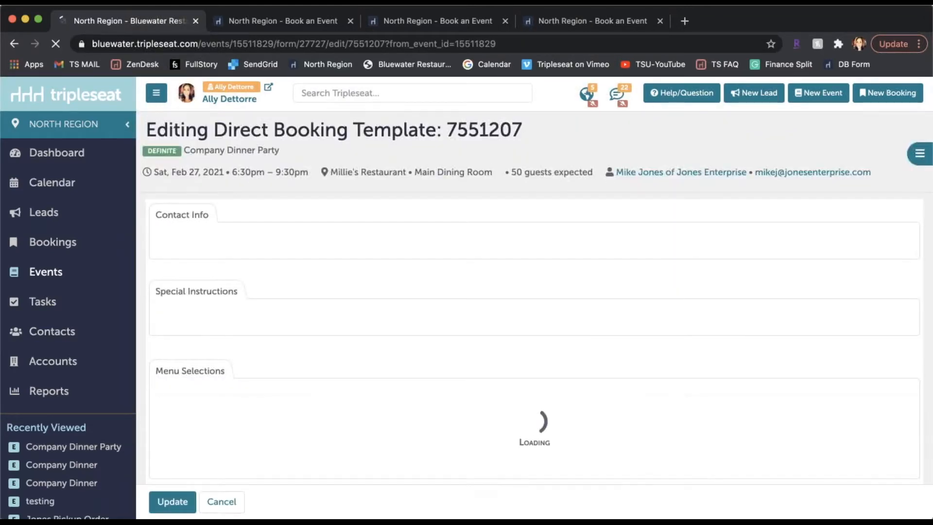
scroll(534, 292, down, 5)
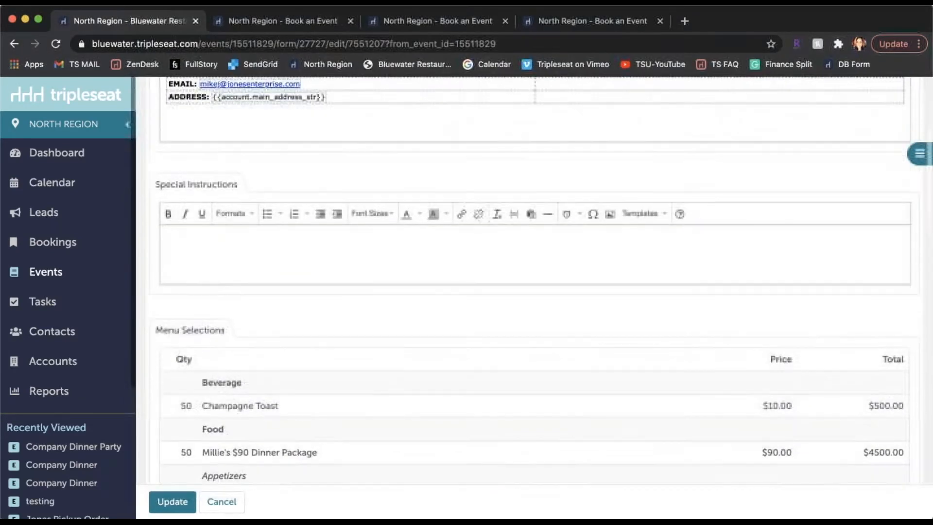
scroll(269, 167, down, 3)
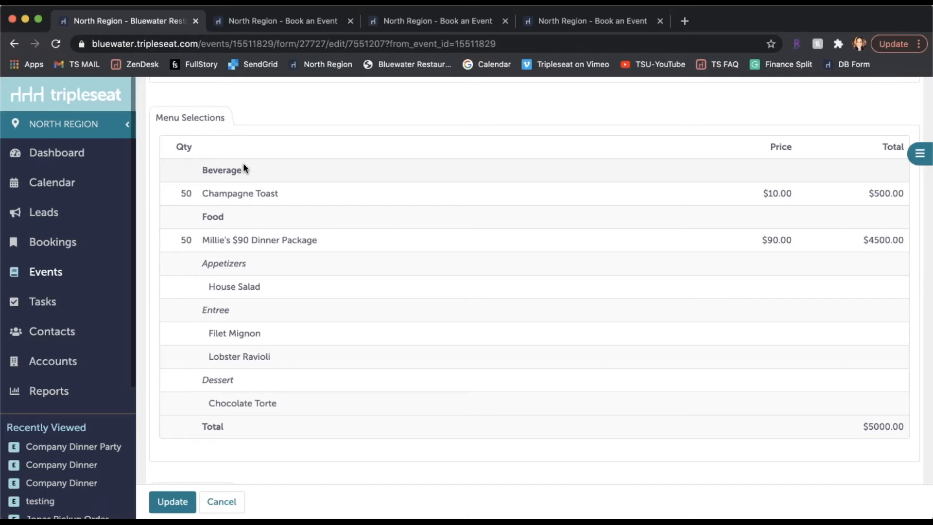
click(221, 502)
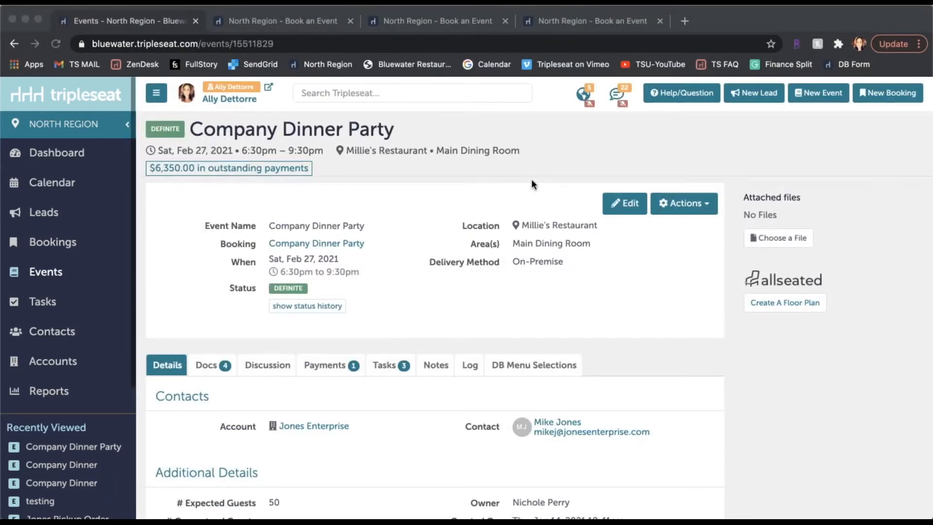
In the event's DB Menu Selections, start a new item and choose Millie's $90 Dinner Package.
scroll(553, 290, down, 1)
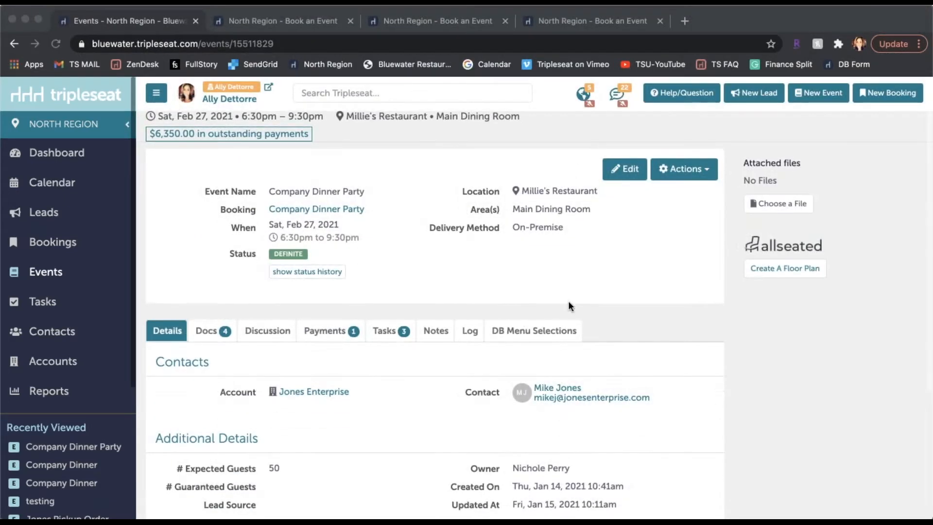
click(516, 335)
click(516, 334)
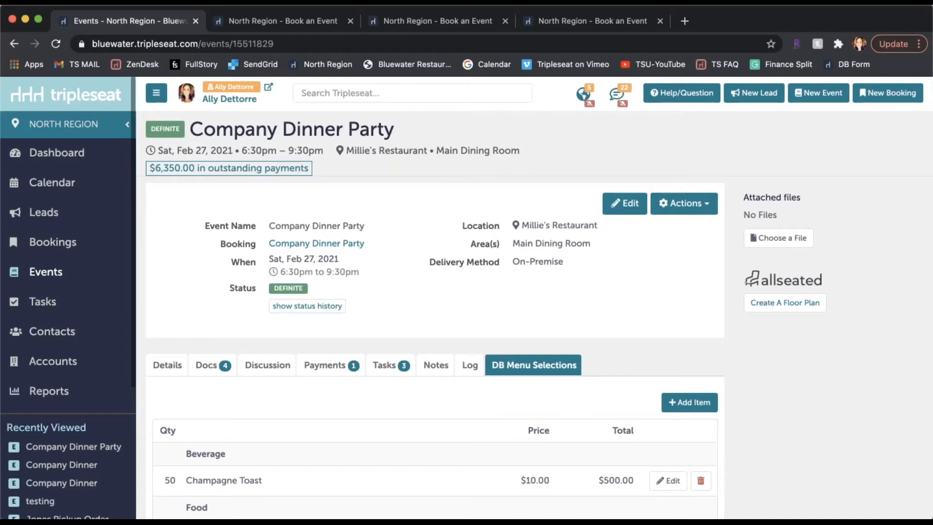
scroll(611, 278, down, 5)
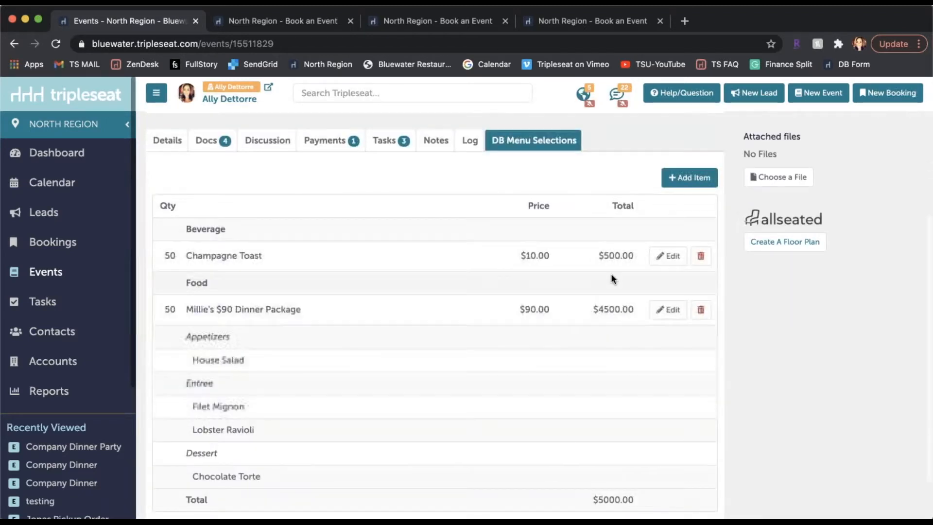
click(689, 178)
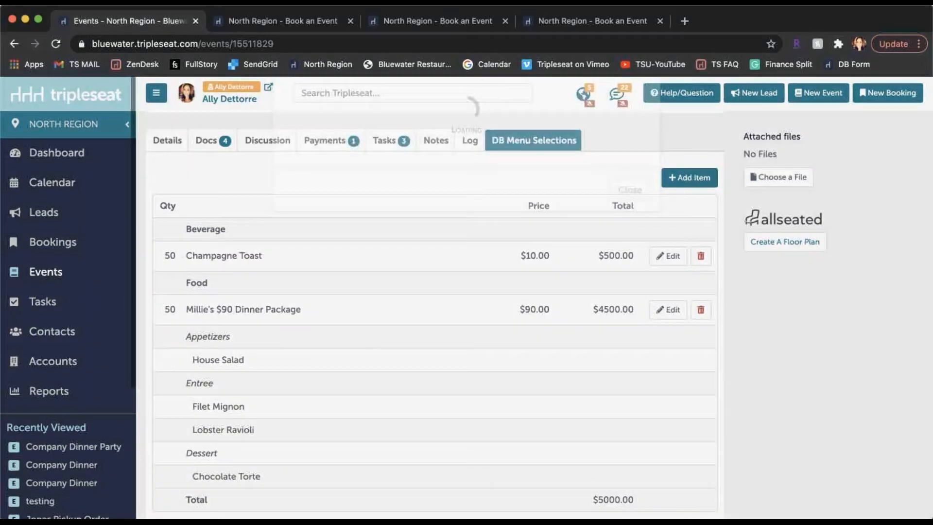
scroll(445, 395, down, 2)
scroll(444, 394, down, 5)
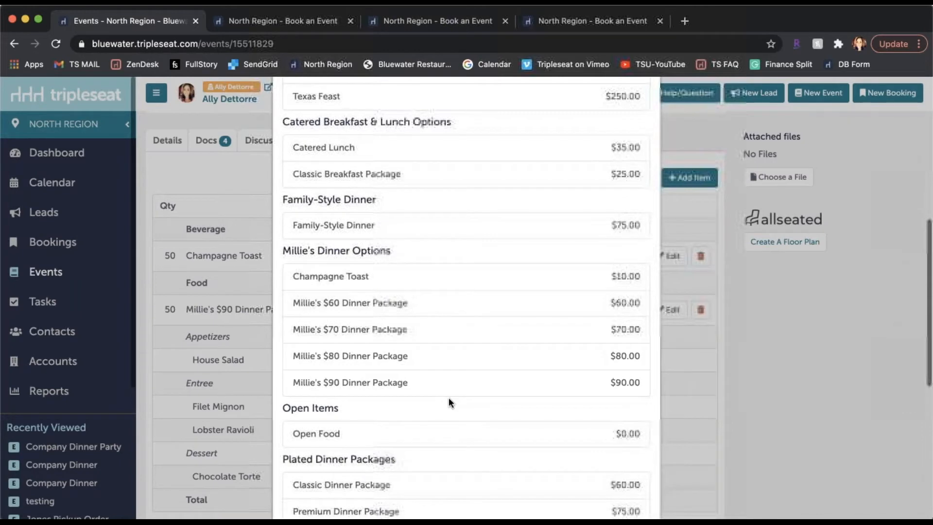
click(402, 388)
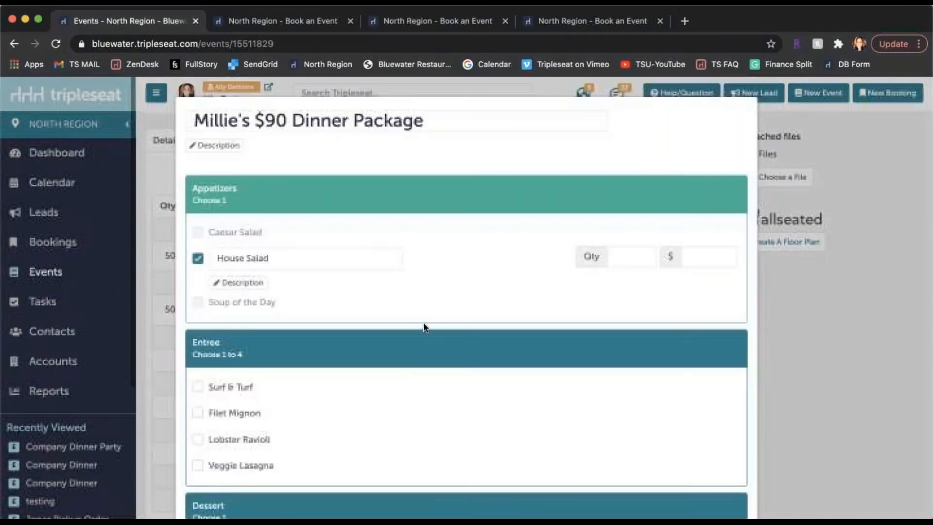
Choose House Salad, Filet Mignon and Bread Pudding for the package, set the quantity to 5, and save the item.
click(235, 414)
scroll(262, 454, down, 1)
scroll(272, 447, down, 6)
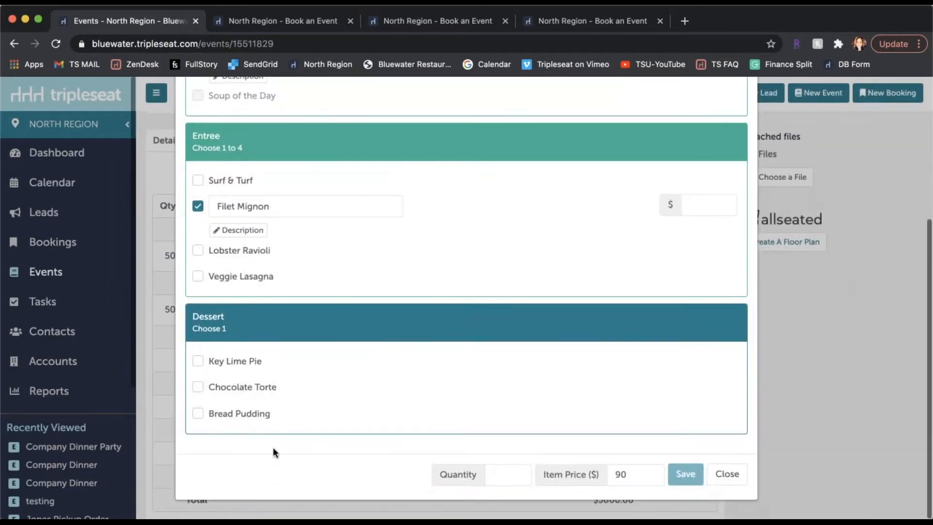
click(233, 412)
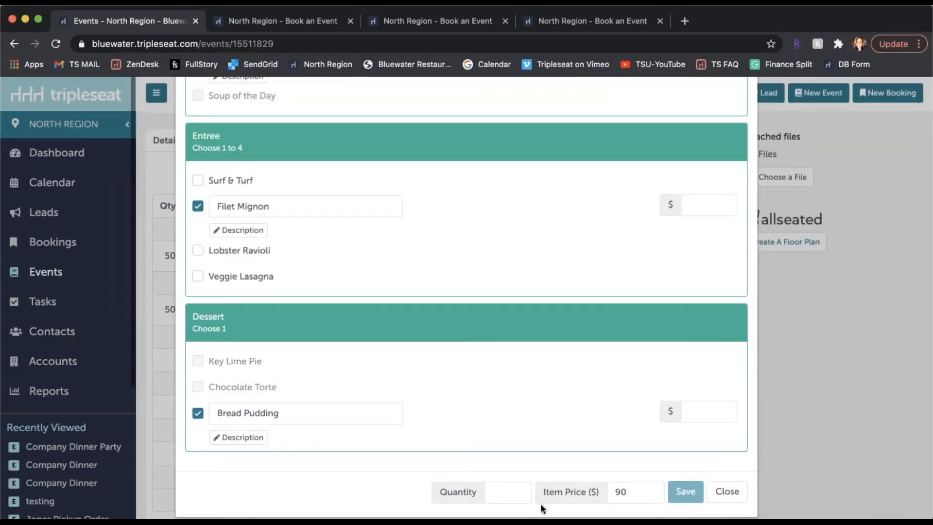
click(503, 491)
text(50)
click(649, 490)
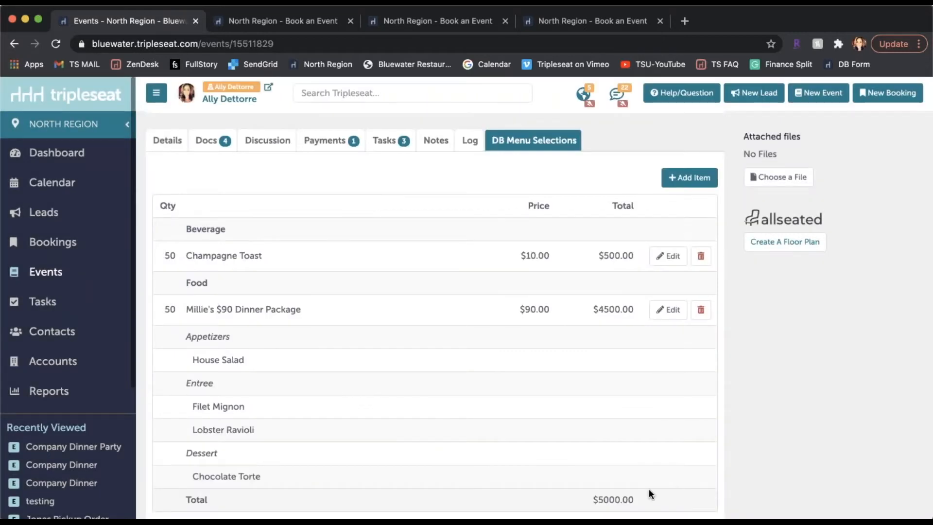
scroll(649, 488, down, 3)
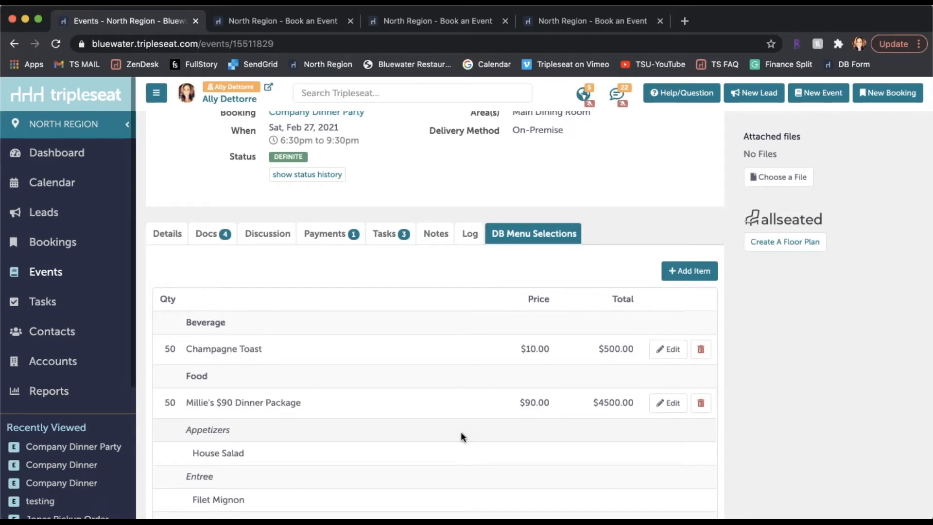
scroll(460, 432, down, 3)
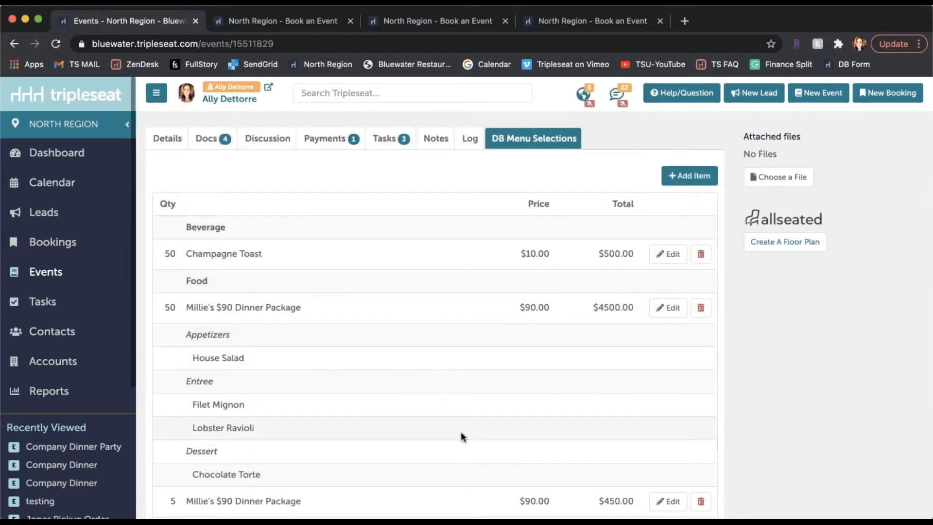
scroll(97, 338, down, 5)
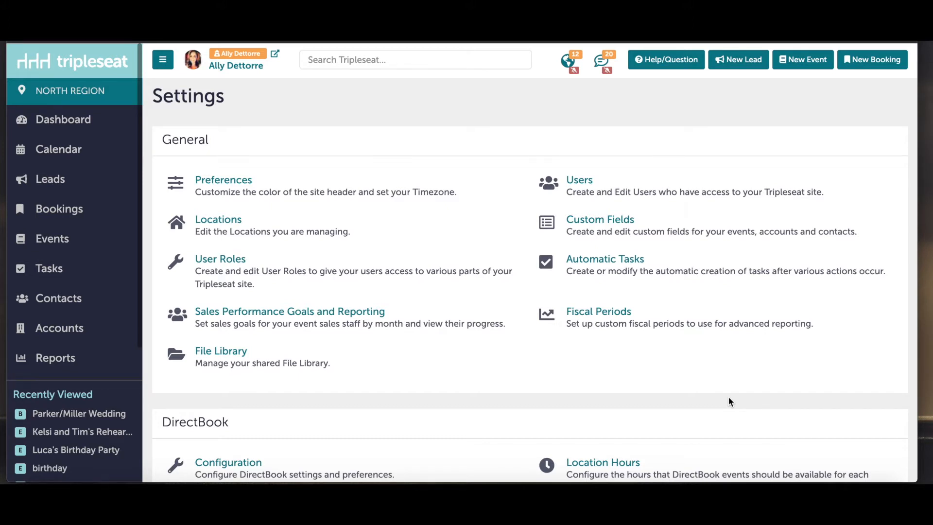
In the location details of Millie's Restaurant, set the delivery radius to 25 for DirectBook Forms and apply it to all locations in the group.
click(368, 233)
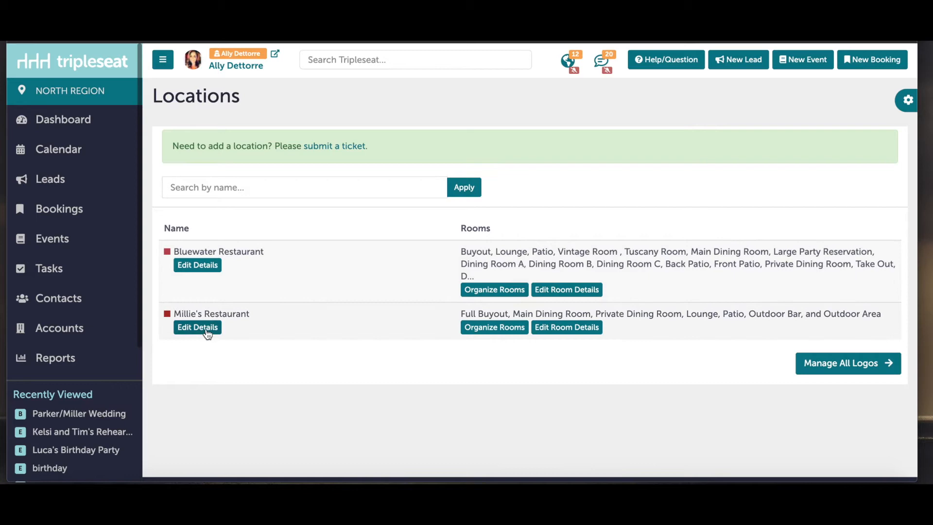
click(207, 330)
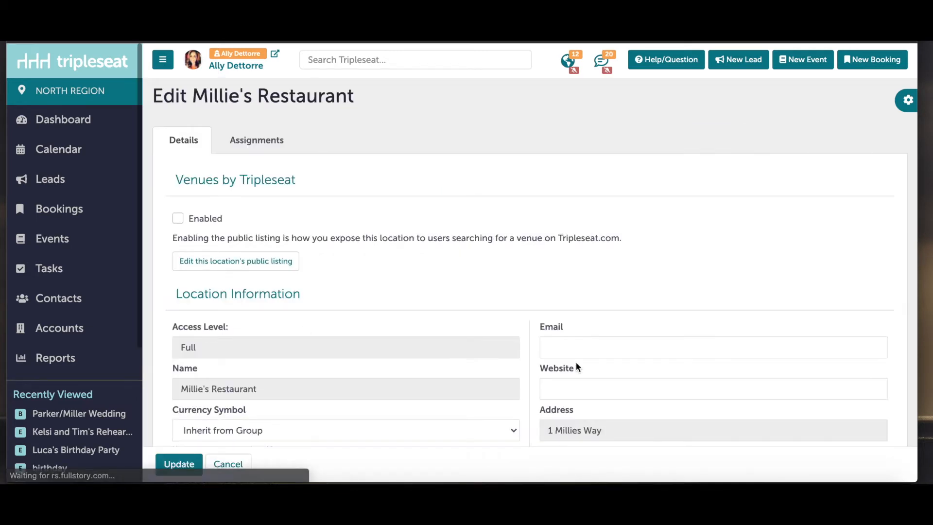
scroll(576, 362, down, 10)
scroll(576, 362, down, 8)
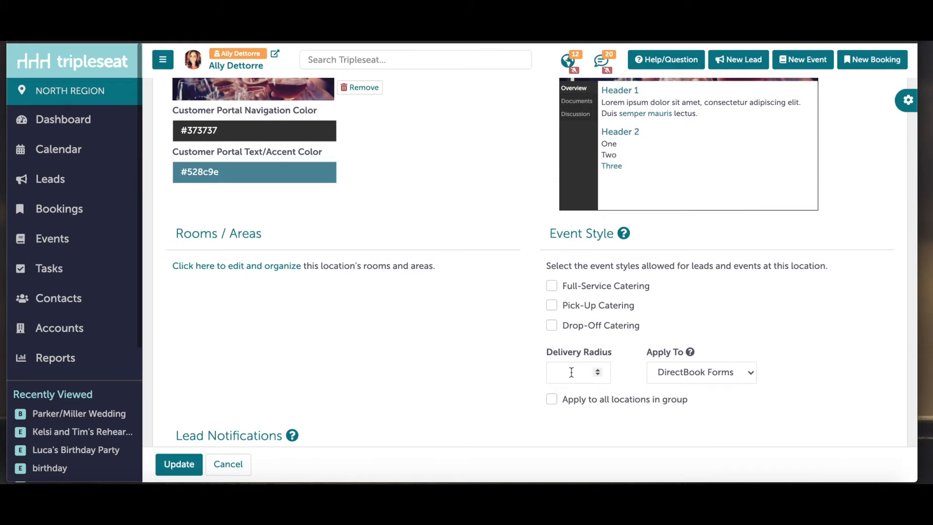
click(571, 373)
text(25)
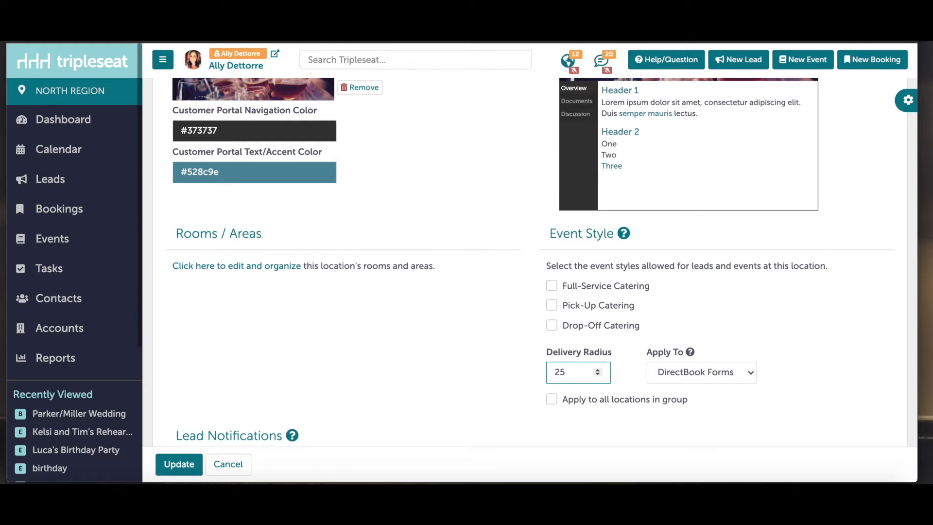
click(552, 400)
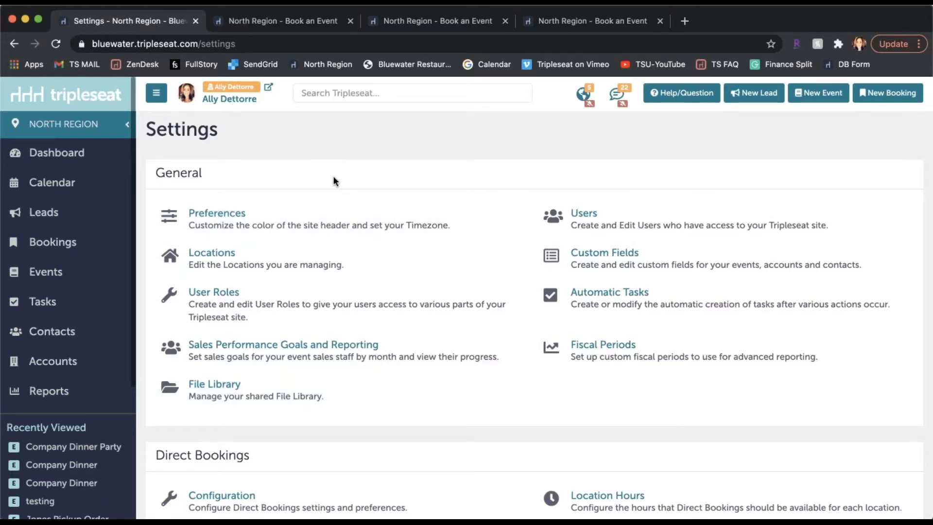
Look over the Direct Bookings, Documents and Menus, and Payments settings, and open the Direct Bookings configuration.
scroll(333, 180, down, 4)
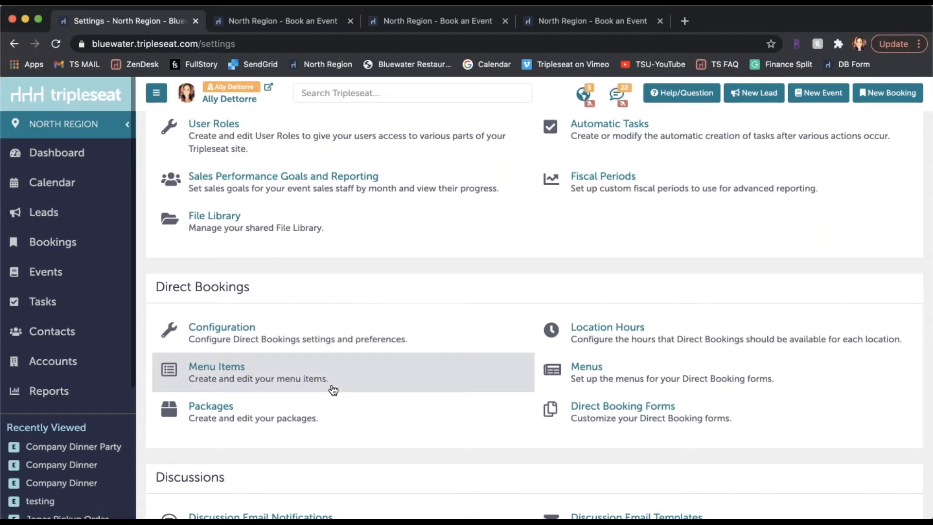
scroll(330, 389, down, 3)
scroll(333, 390, down, 8)
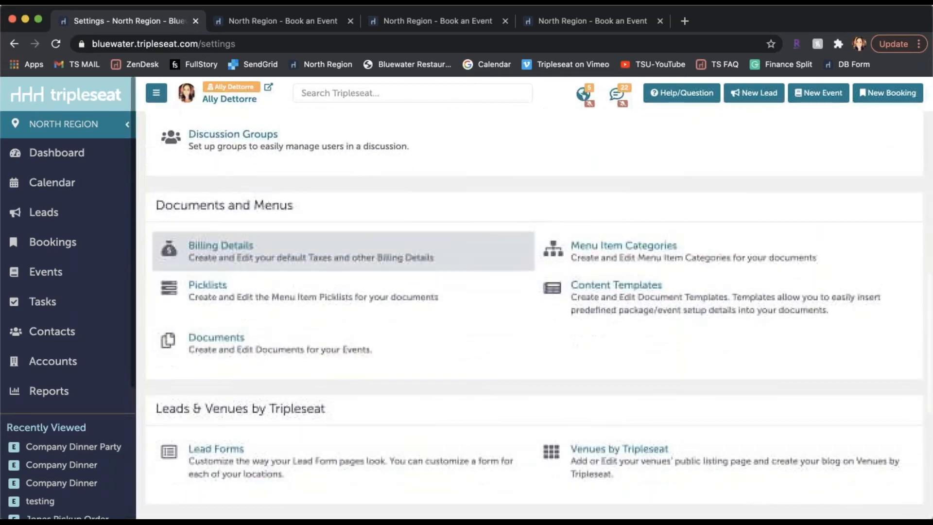
scroll(214, 377, down, 2)
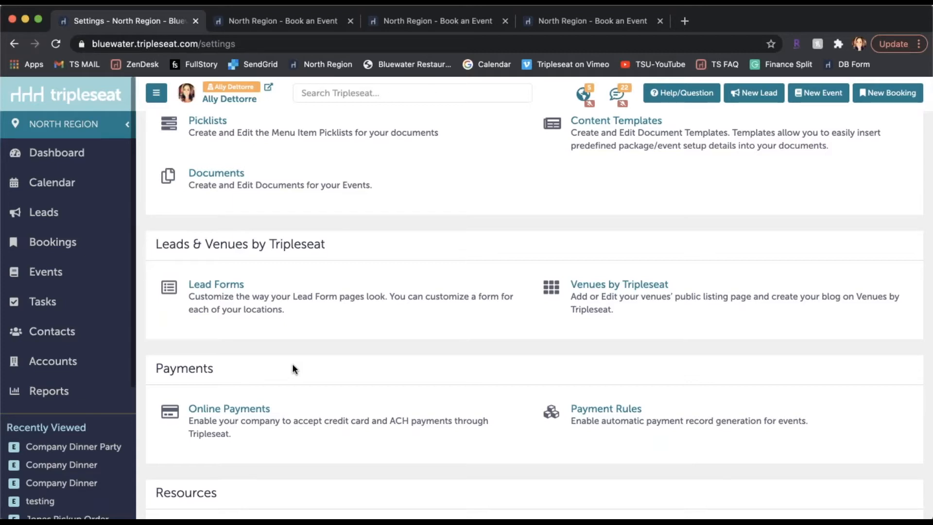
scroll(292, 363, up, 5)
scroll(292, 364, up, 8)
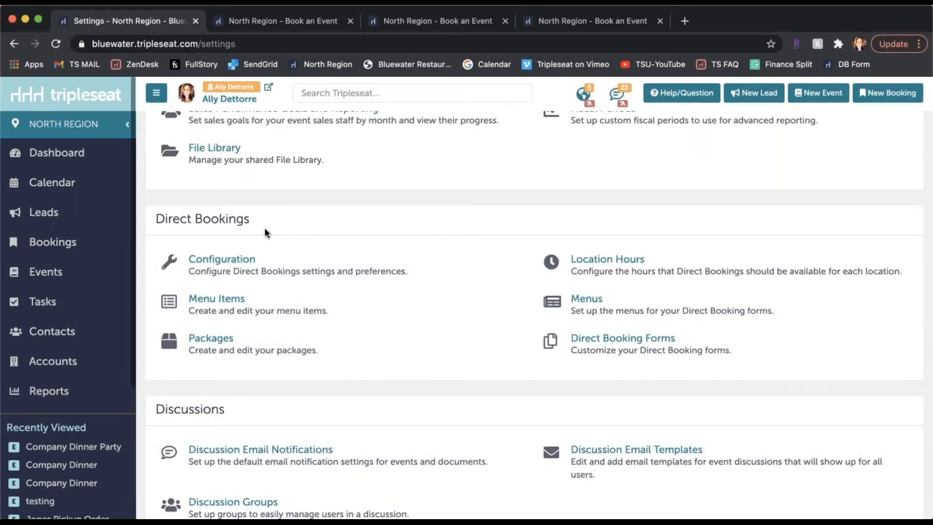
click(292, 257)
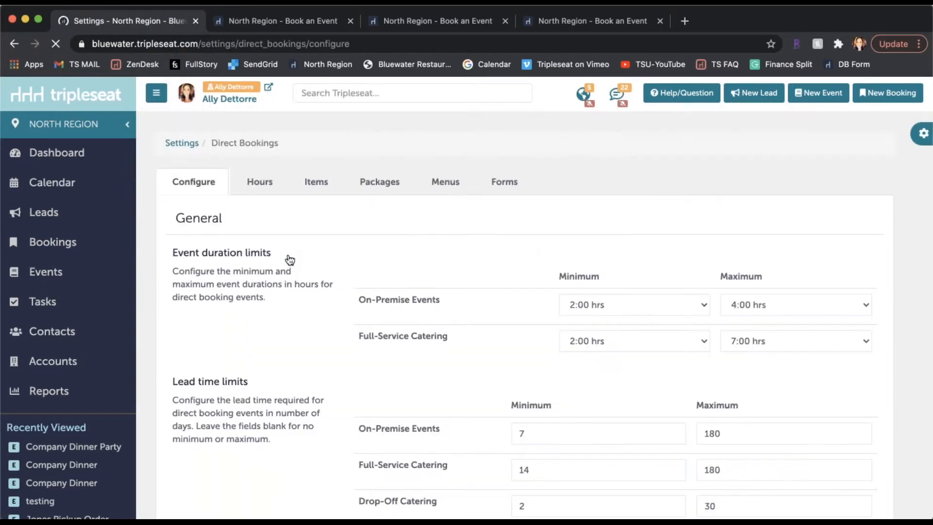
Examine the event duration limits, lead time limits and billing details for each direct booking event style.
scroll(290, 259, down, 1)
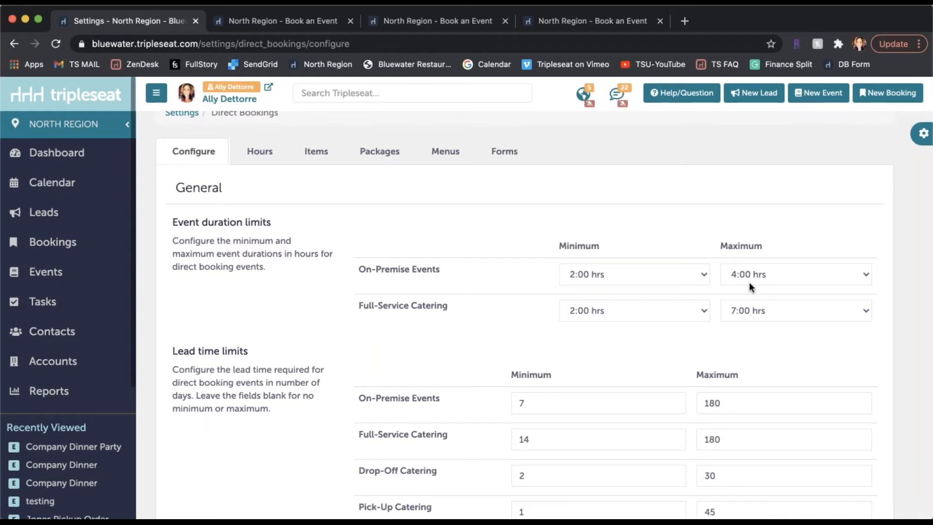
scroll(749, 283, down, 2)
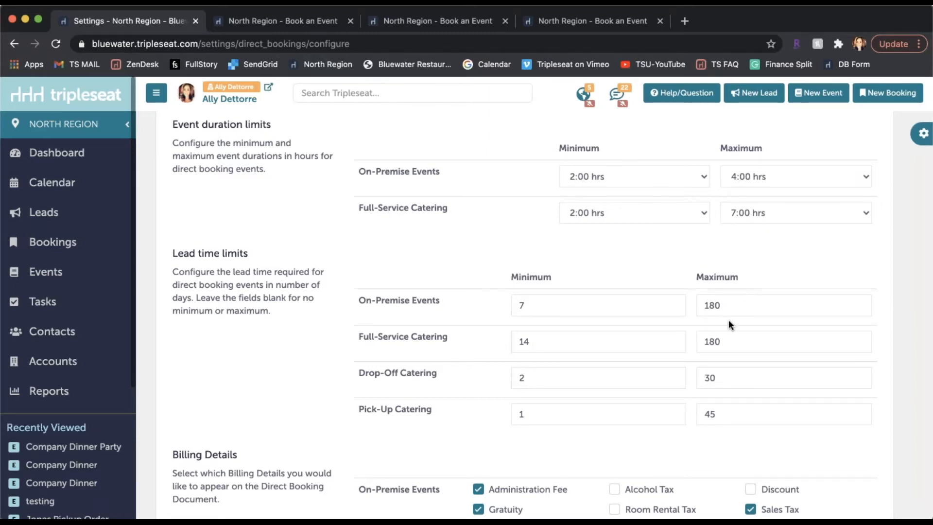
scroll(729, 321, down, 3)
scroll(727, 320, down, 3)
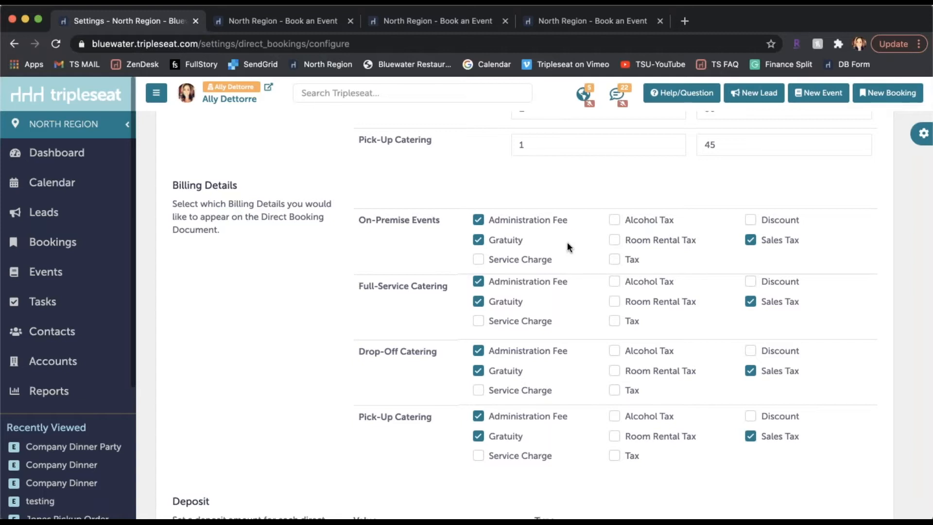
scroll(567, 242, down, 1)
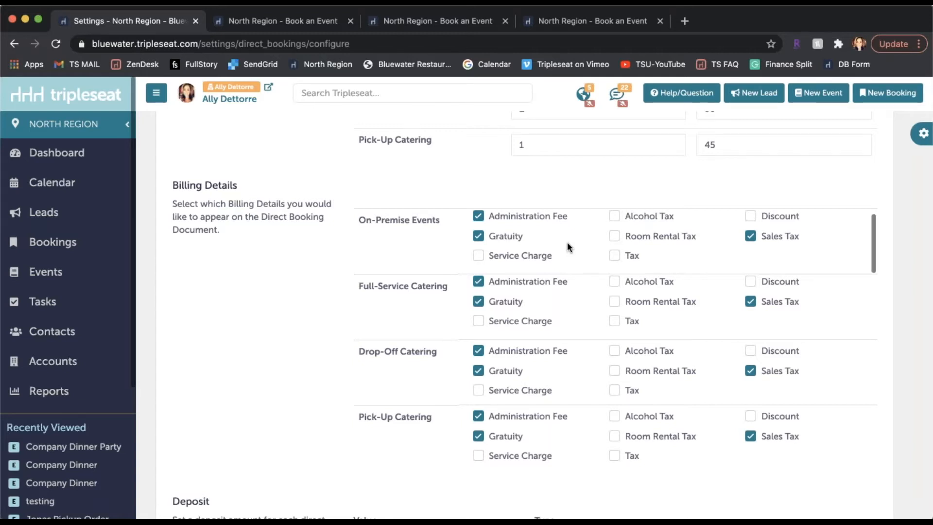
Examine the billing details, deposit and blackout dates settings for direct bookings.
scroll(308, 364, down, 2)
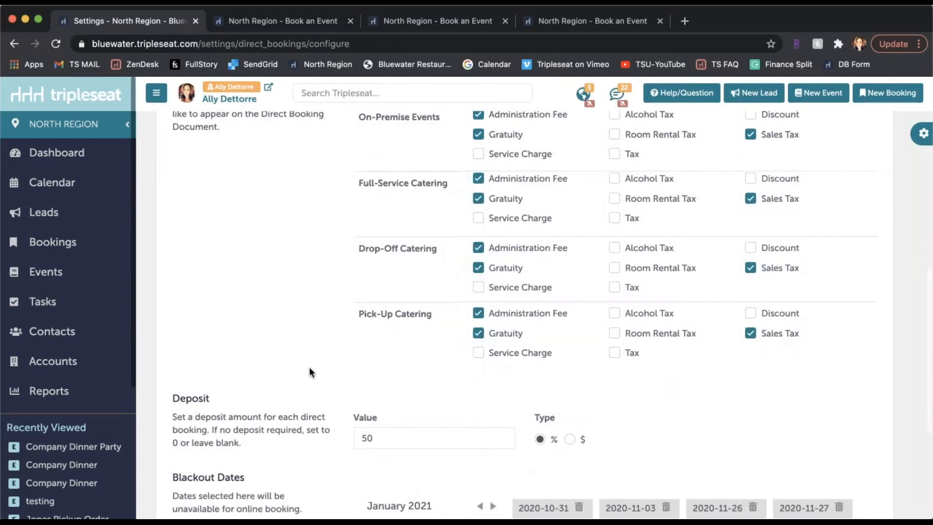
scroll(305, 365, down, 1)
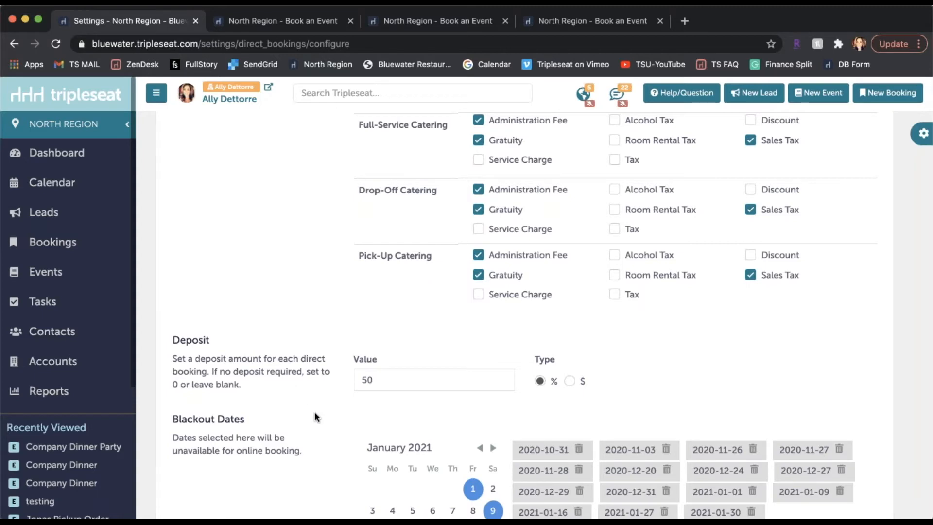
scroll(316, 418, down, 2)
scroll(317, 419, down, 1)
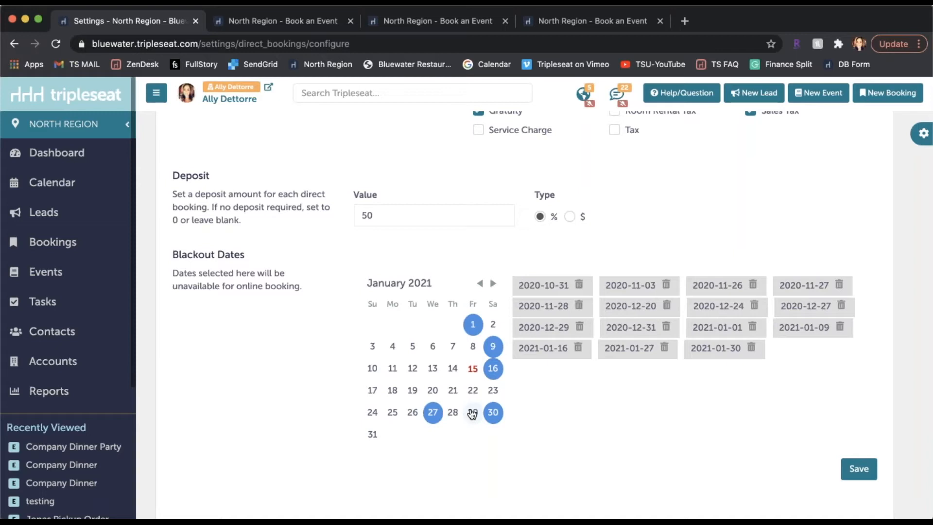
scroll(471, 413, up, 10)
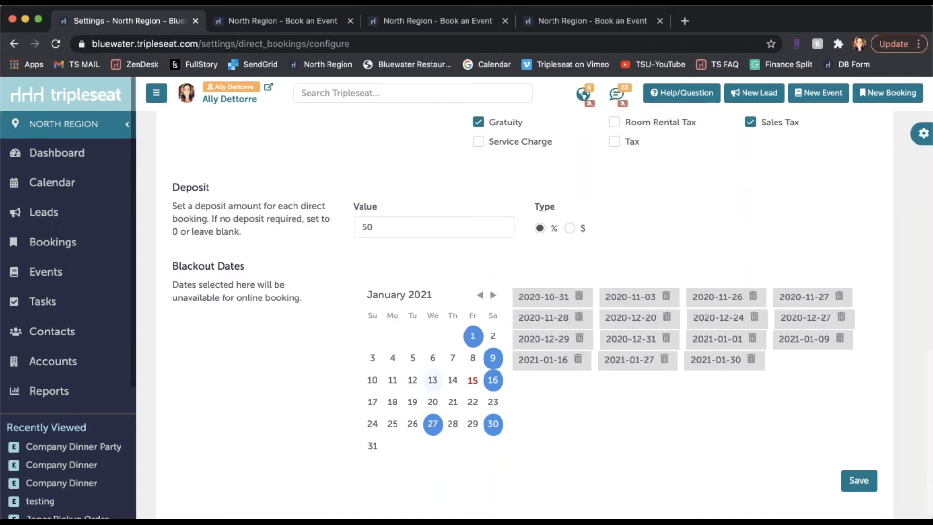
scroll(435, 367, up, 6)
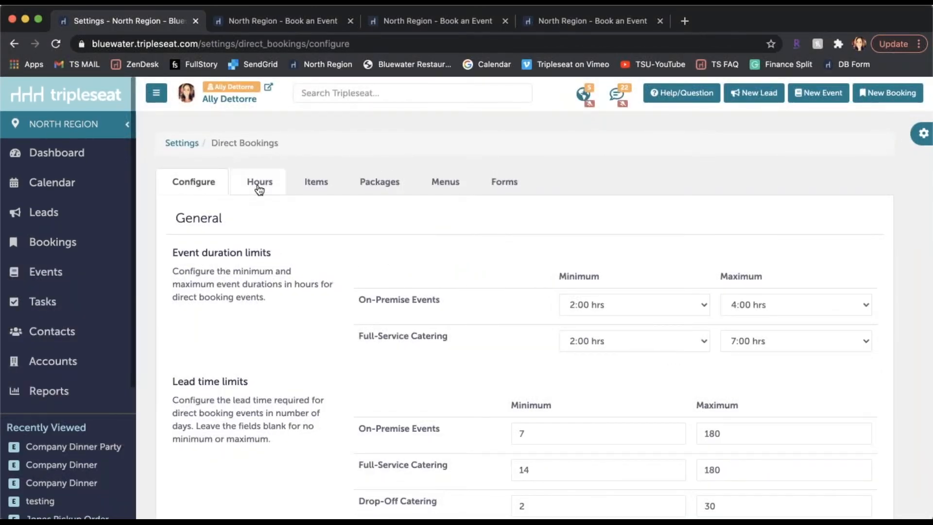
Display the direct booking location hours for Millie's Restaurant and review the available hours for each weekday.
click(259, 187)
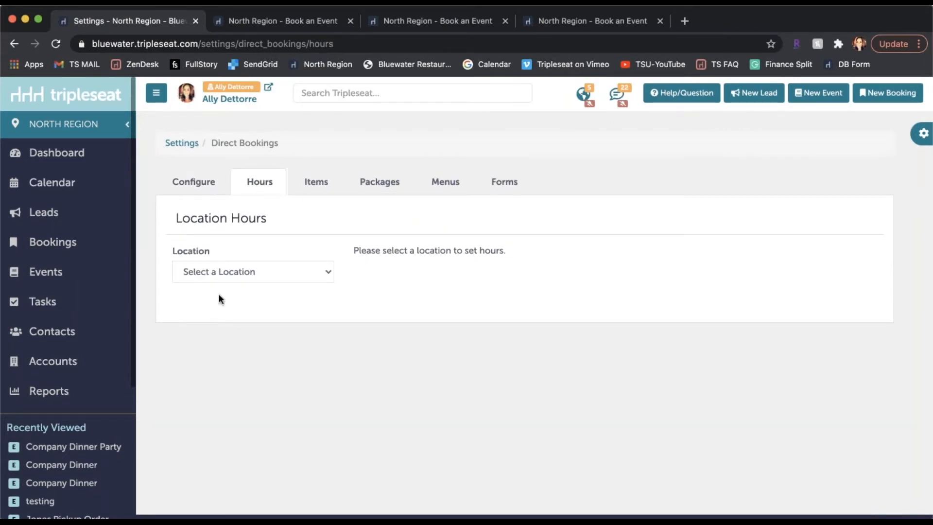
click(229, 275)
click(249, 490)
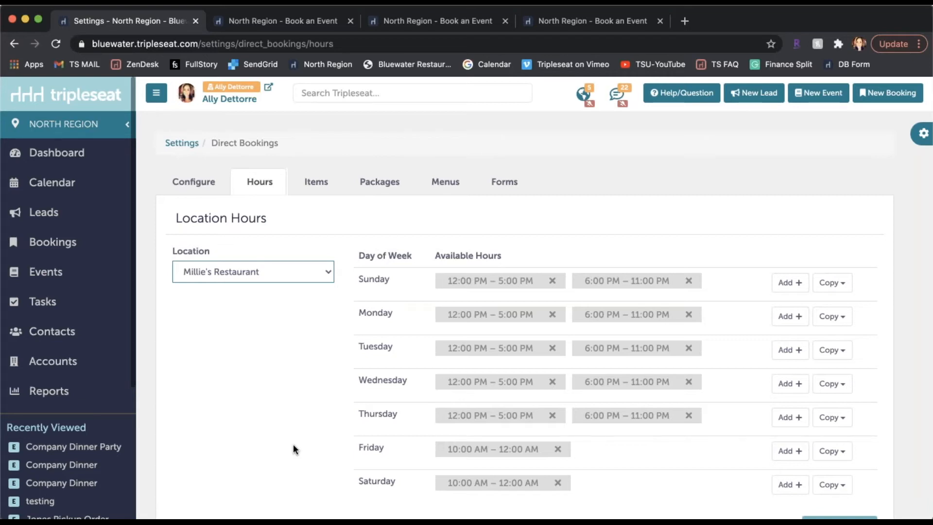
scroll(528, 396, down, 1)
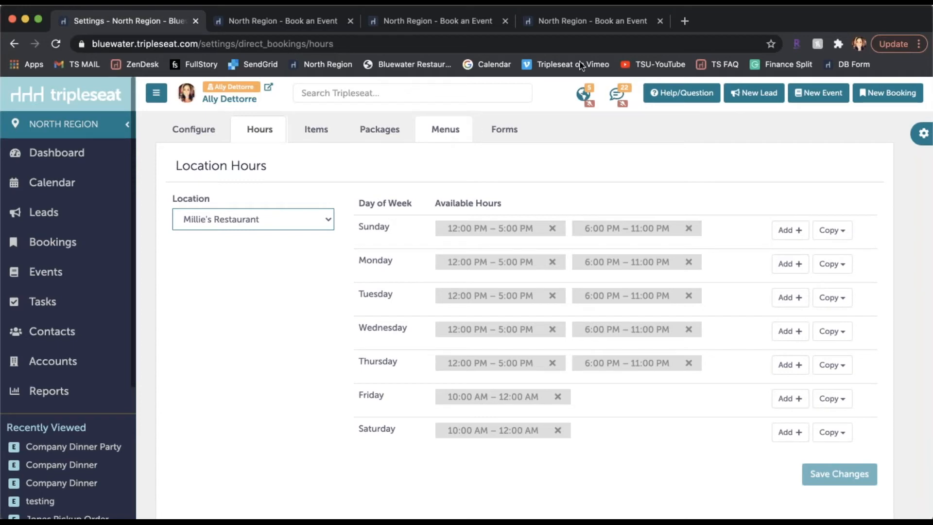
In the open Book an Event form, compare the A La Carte and Millie's Dinner menus and view the Cajun Salmon item without adding it.
click(553, 22)
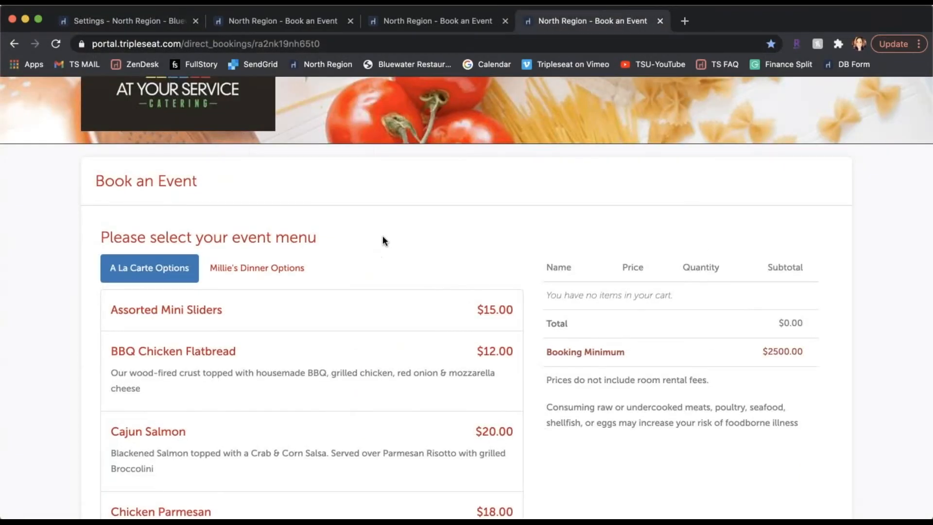
scroll(383, 240, down, 1)
scroll(383, 240, down, 1)
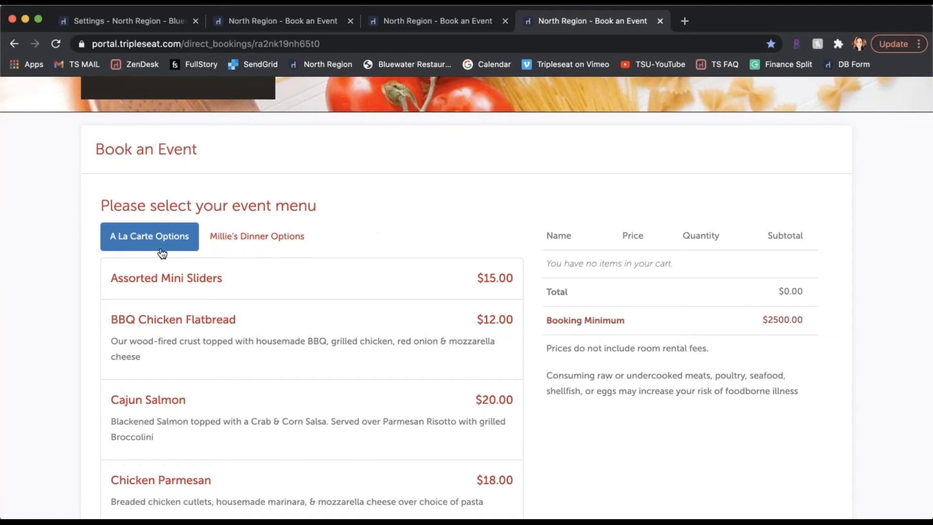
click(275, 245)
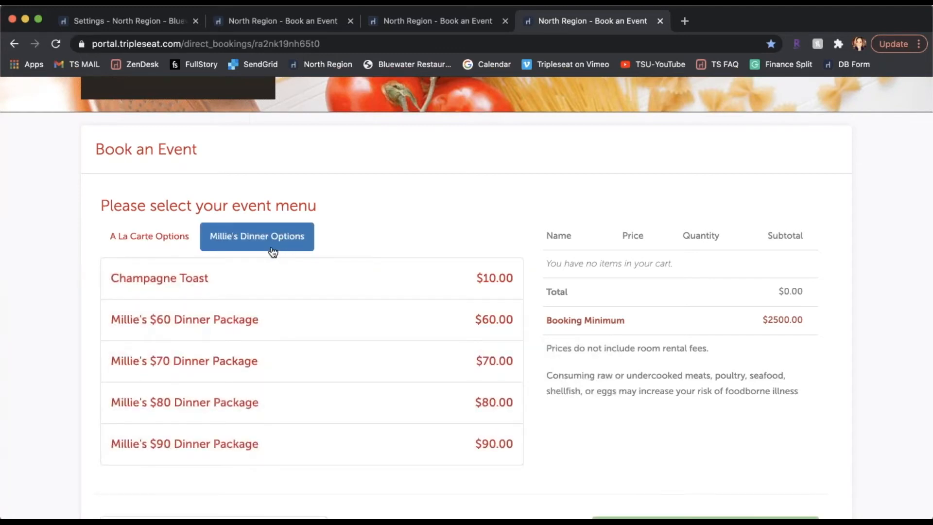
click(162, 236)
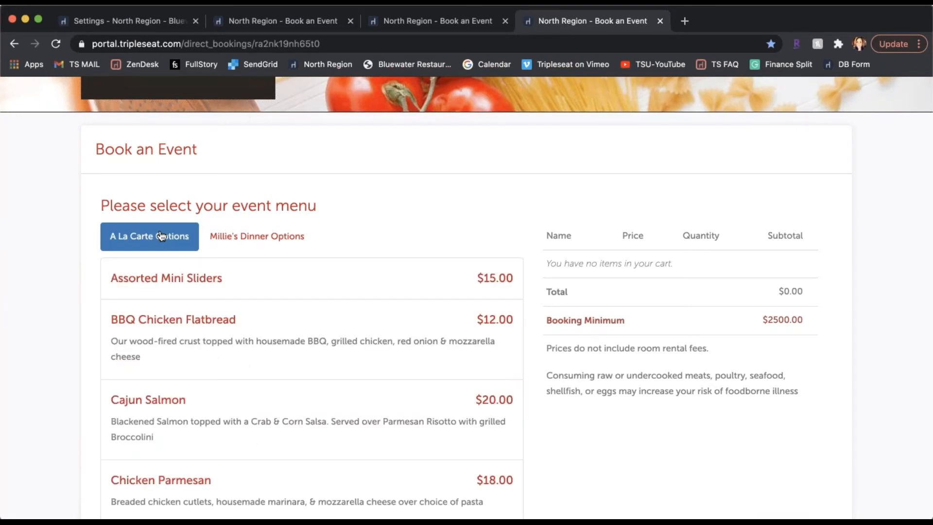
click(235, 401)
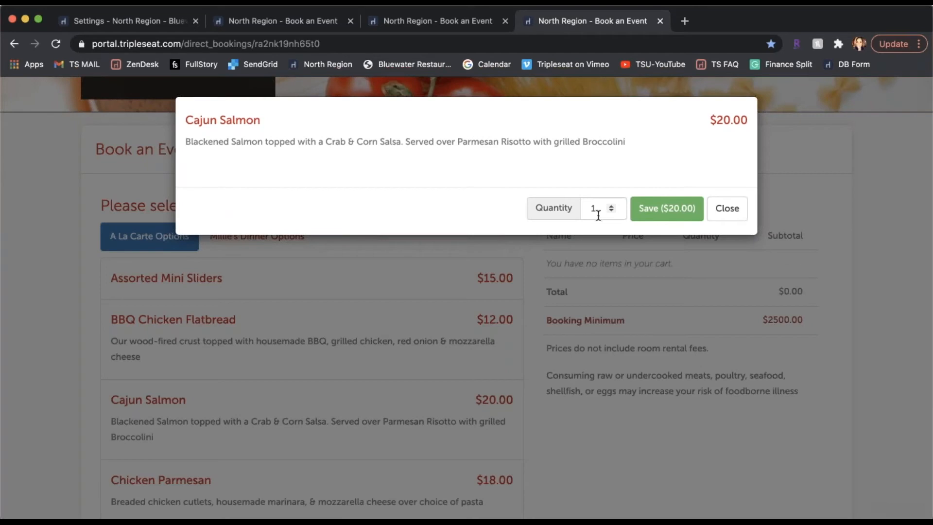
click(725, 207)
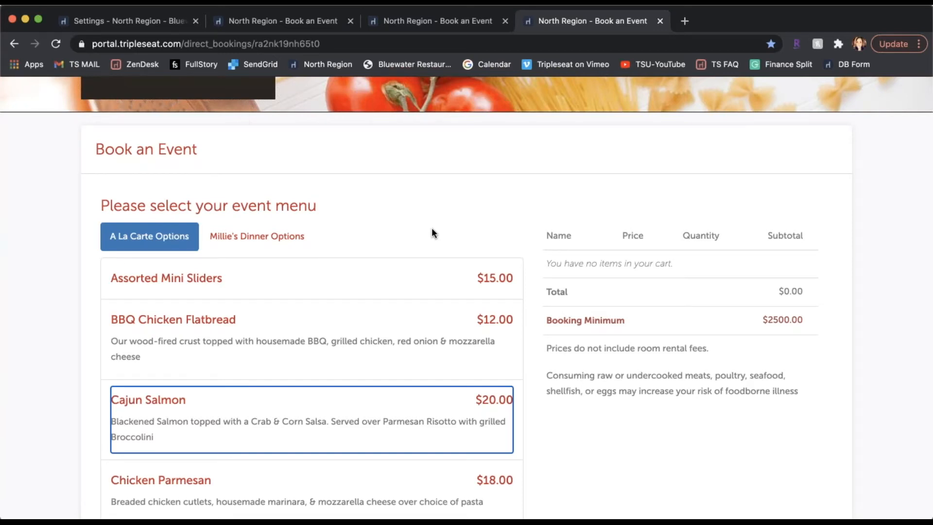
View the appetizer, entree and dessert choices of Millie's $70 Dinner Package without adding it.
scroll(431, 233, down, 3)
click(281, 165)
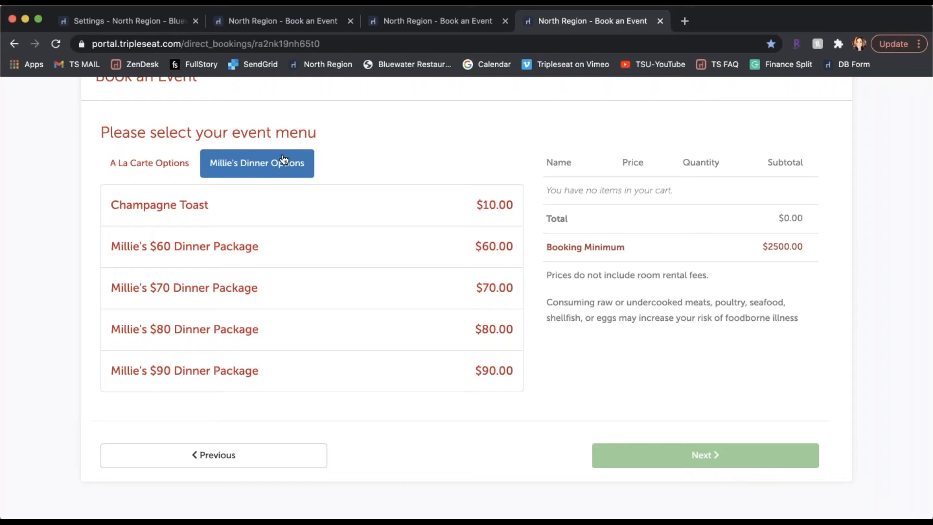
click(360, 292)
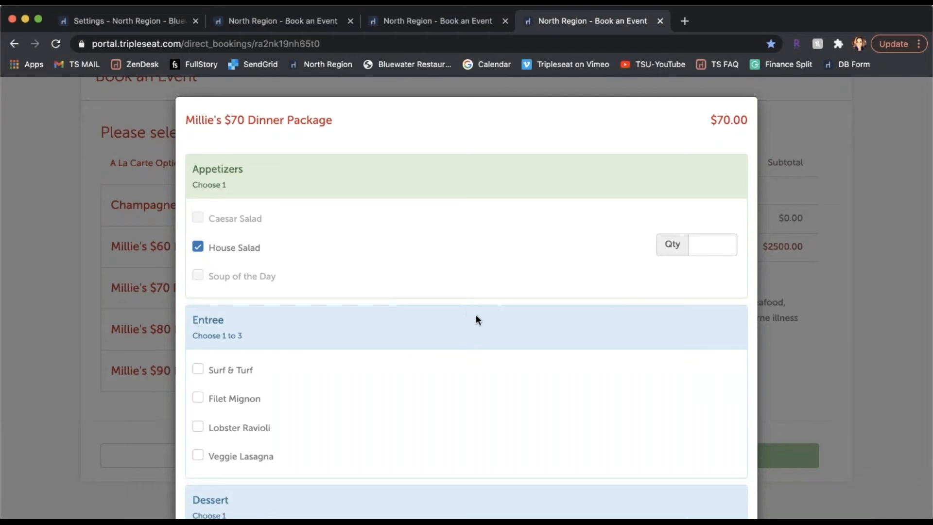
scroll(481, 313, down, 3)
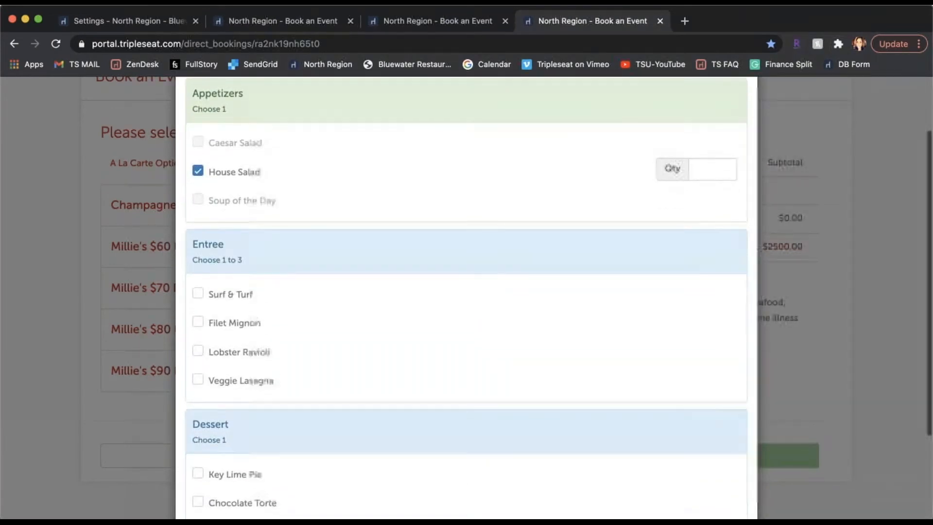
scroll(467, 291, down, 2)
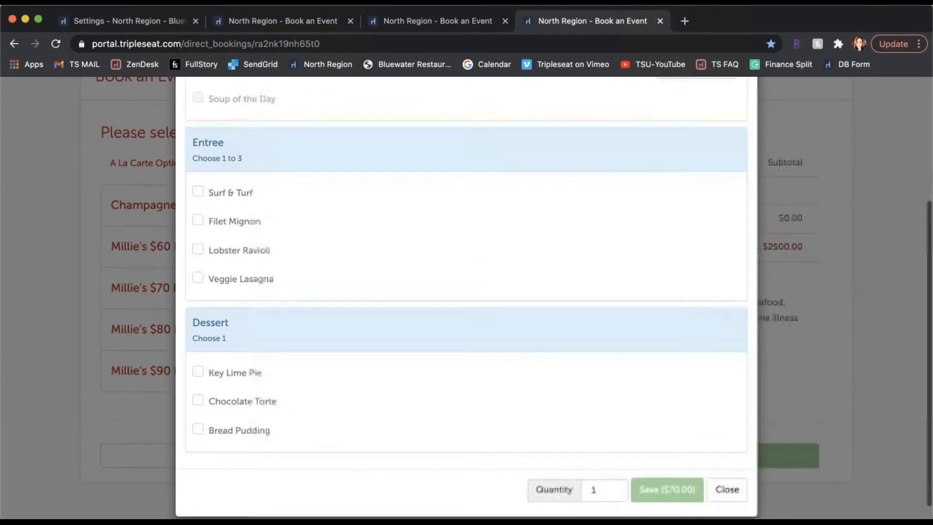
scroll(467, 291, up, 2)
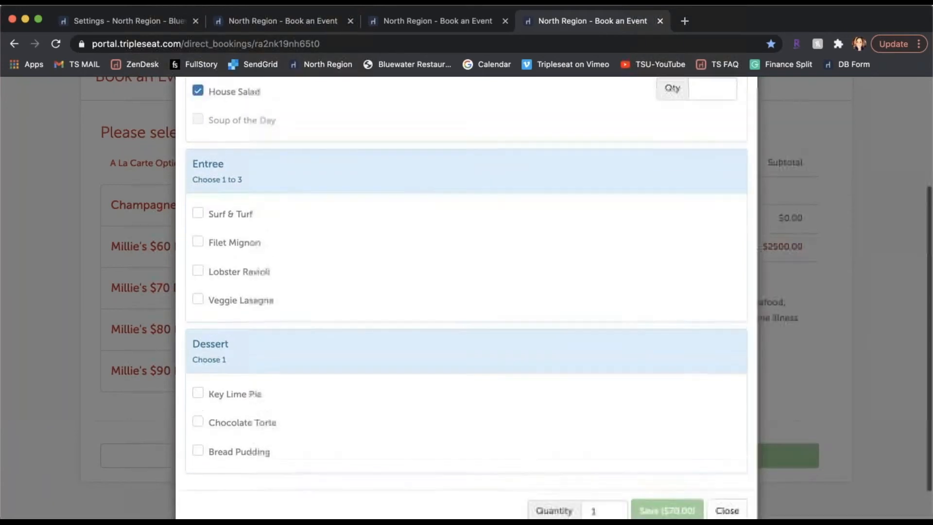
scroll(723, 471, down, 2)
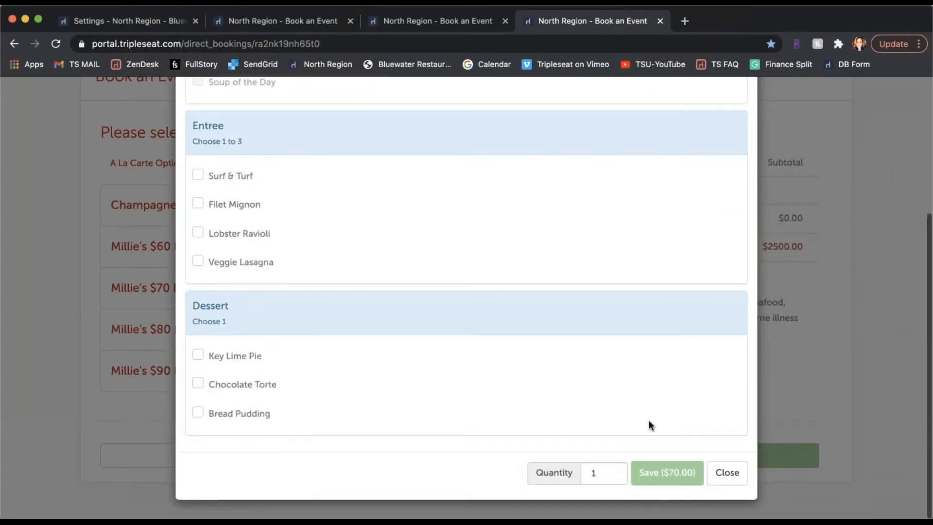
click(723, 471)
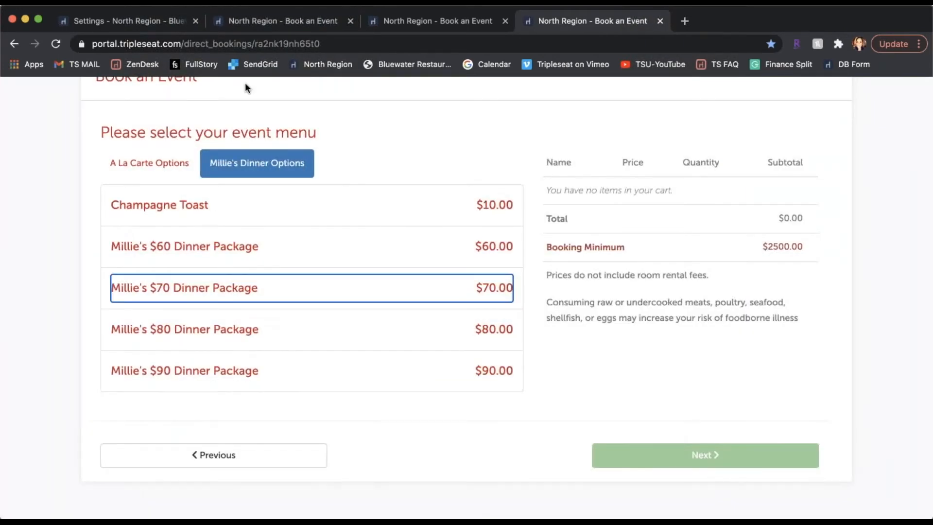
Return to the Direct Bookings settings and open the Chicken Parmesan item from the item list.
click(144, 25)
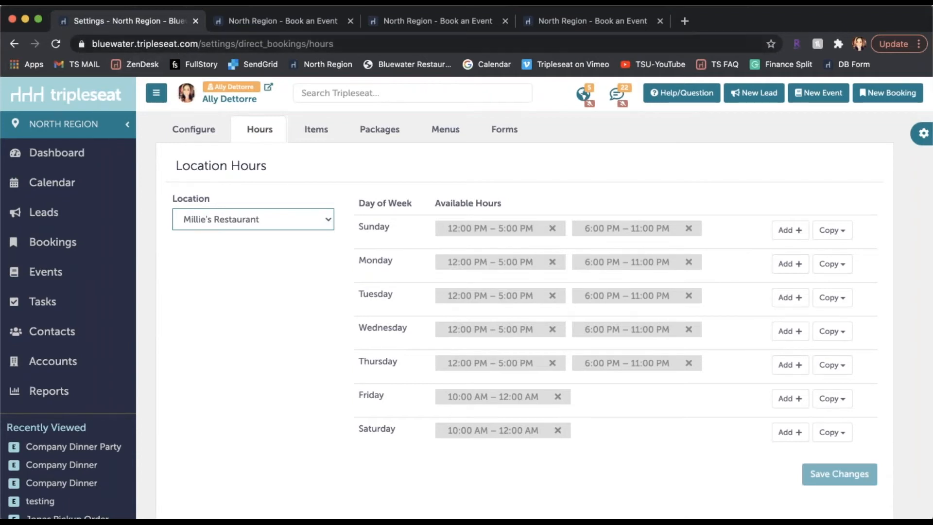
click(316, 131)
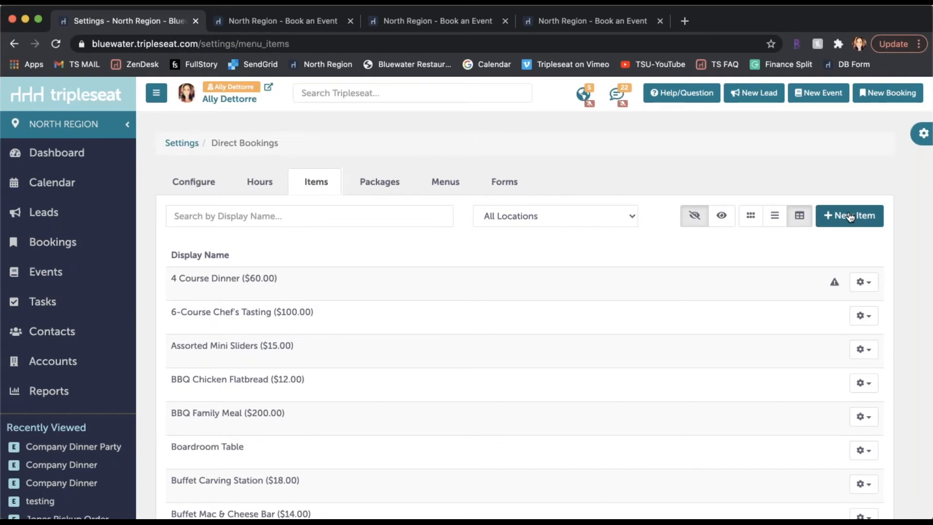
scroll(567, 371, down, 2)
scroll(567, 372, down, 4)
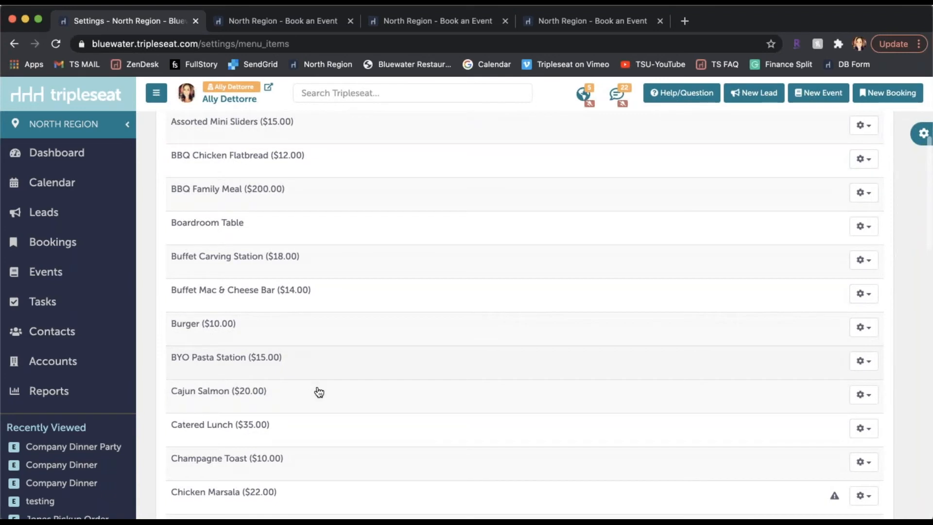
scroll(327, 402, down, 3)
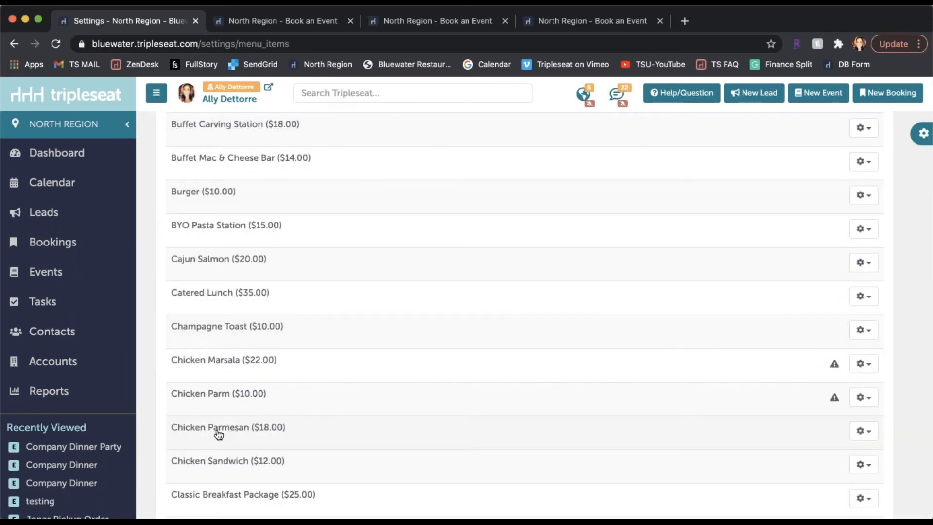
click(218, 434)
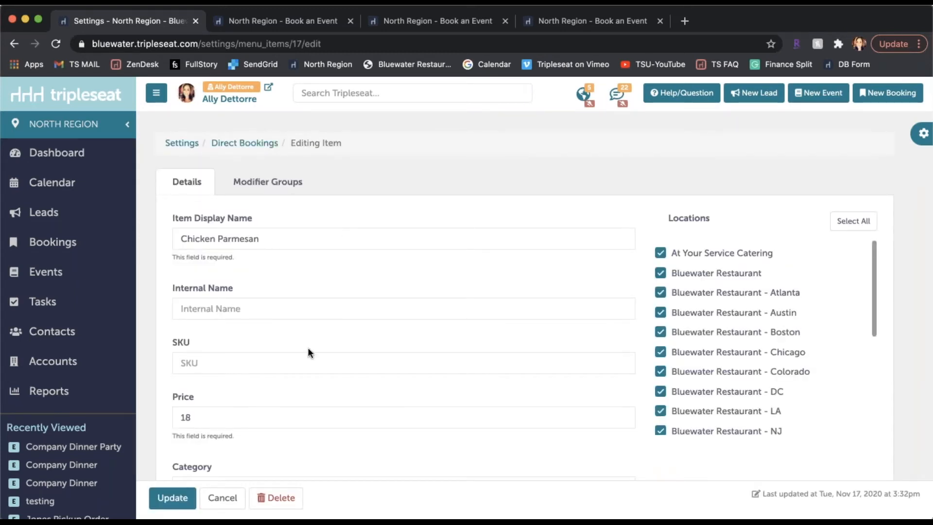
Review the Chicken Parmesan item's price, category and descriptions, and view its modifier groups.
scroll(309, 349, down, 3)
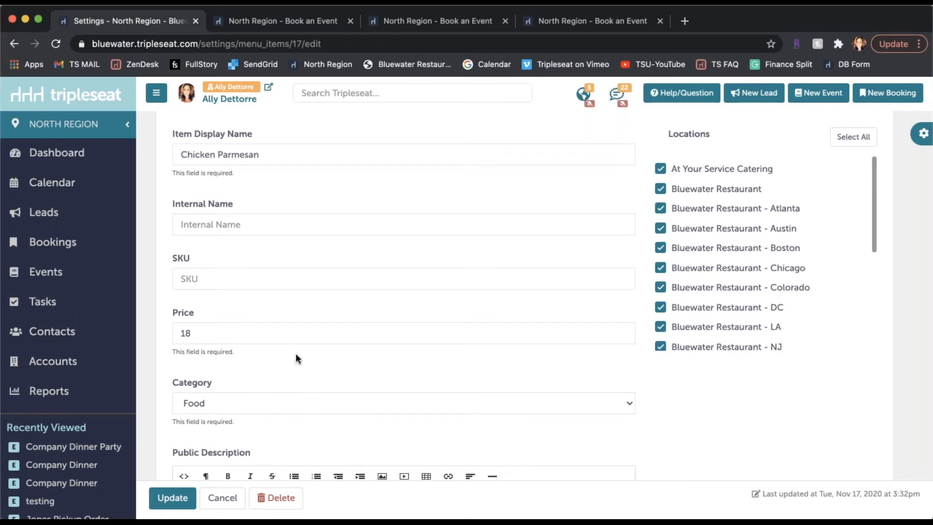
scroll(299, 311, down, 3)
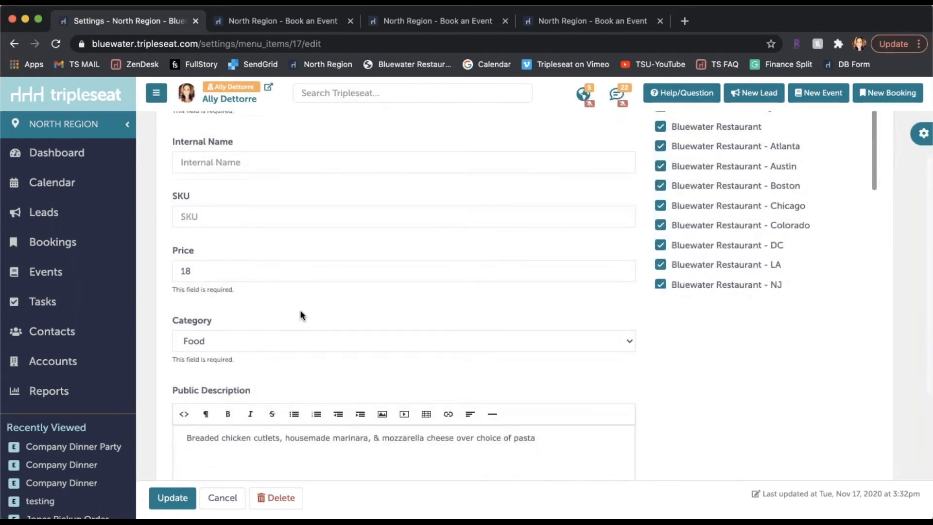
scroll(300, 314, down, 2)
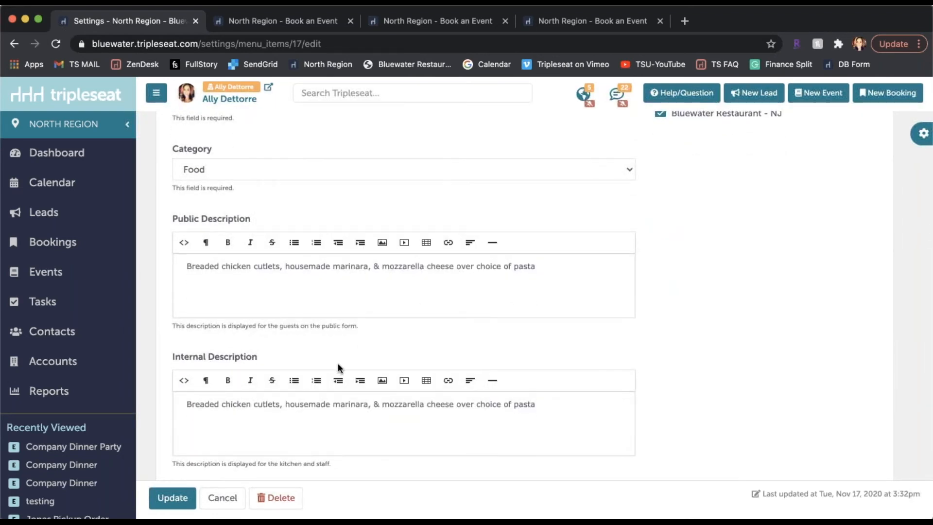
scroll(338, 363, down, 2)
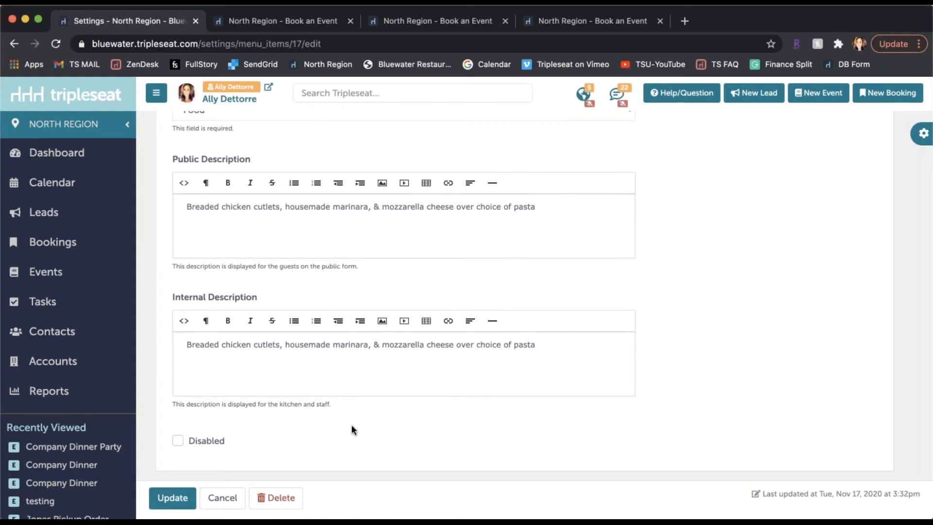
scroll(368, 418, up, 3)
scroll(367, 418, up, 5)
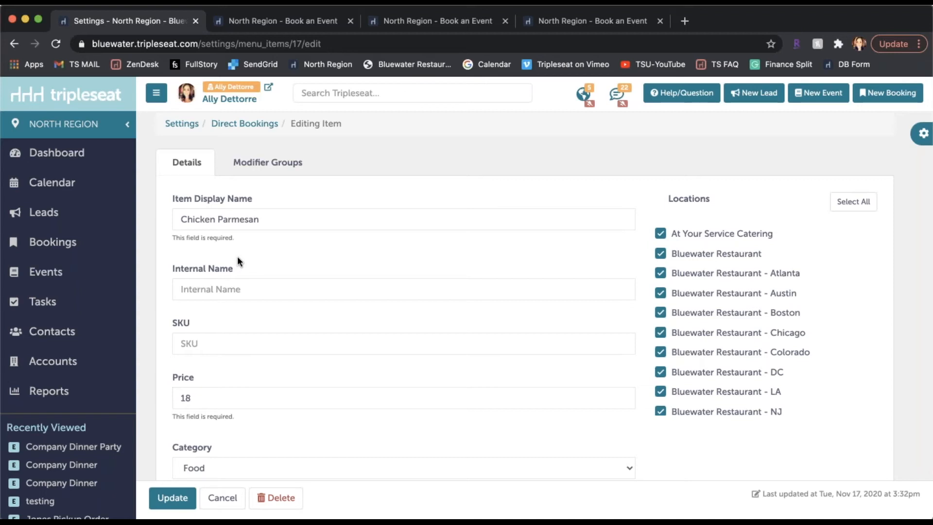
click(270, 167)
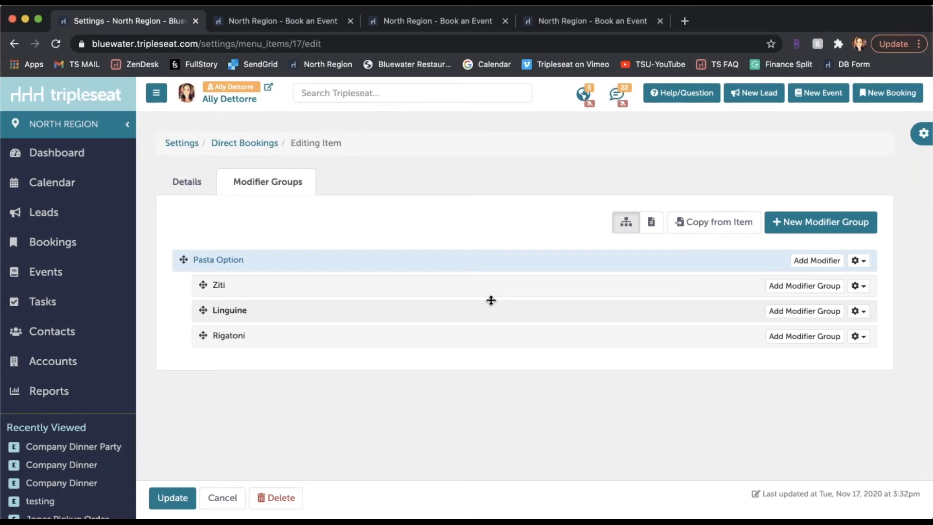
Return to the Direct Bookings settings and open Millie's $70 Dinner Package from the package list.
click(245, 144)
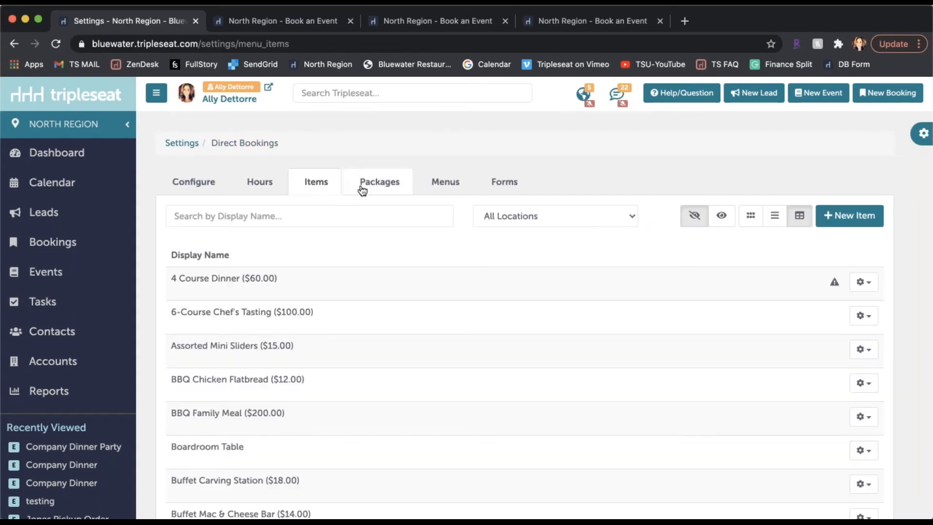
click(362, 189)
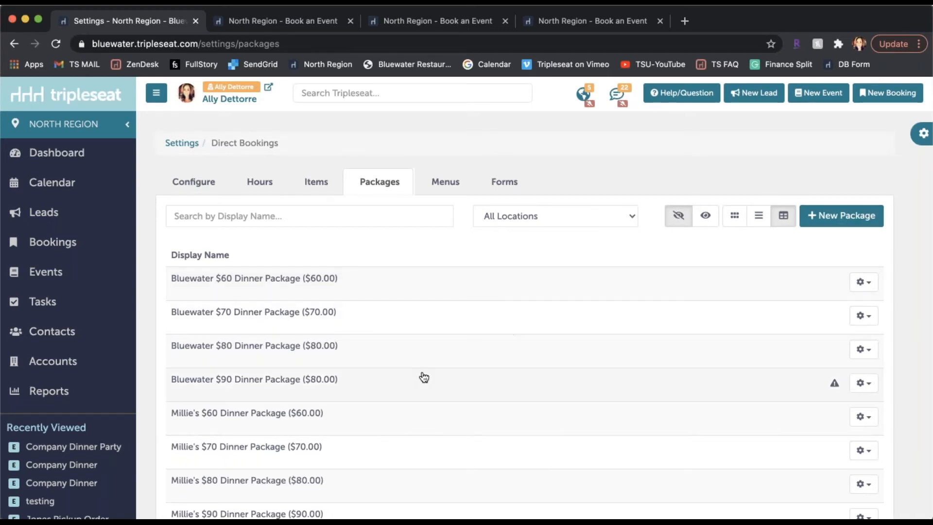
scroll(298, 389, down, 2)
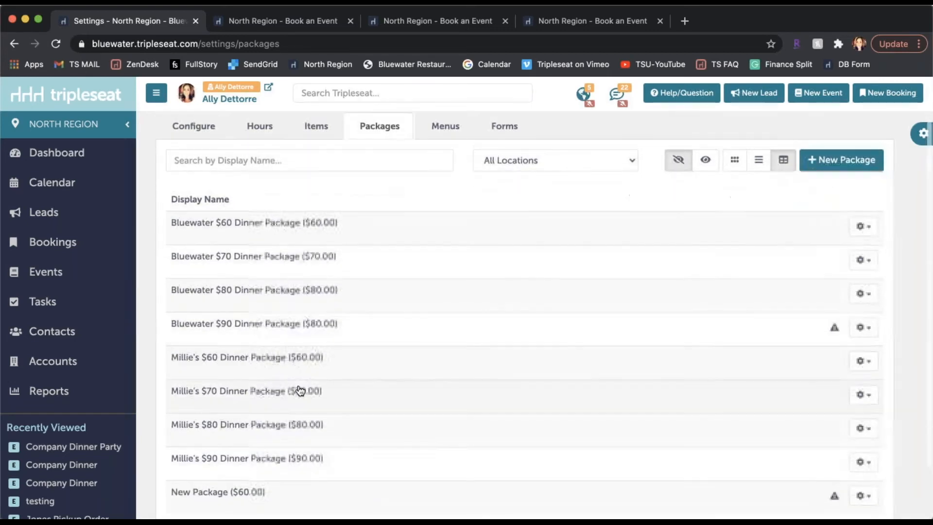
click(257, 396)
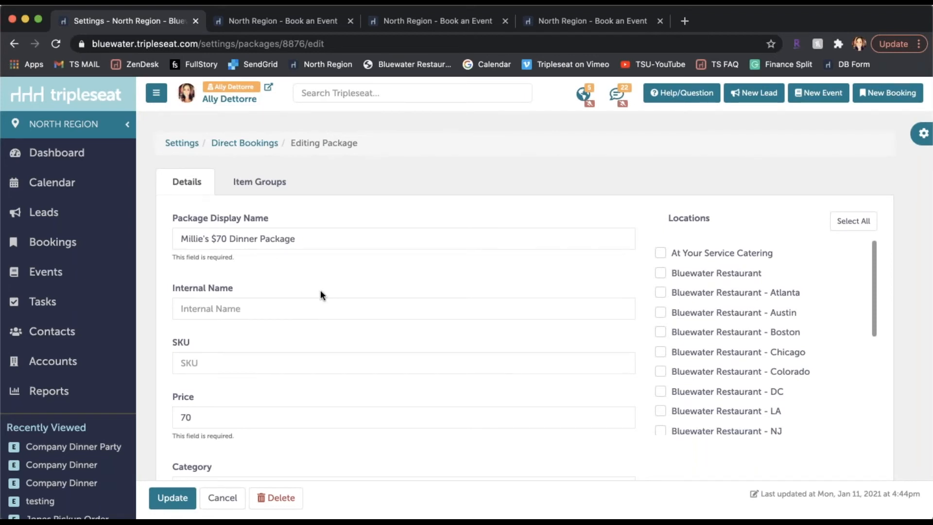
Review the package's display name, price, category, public and internal descriptions, and location options.
scroll(319, 292, down, 3)
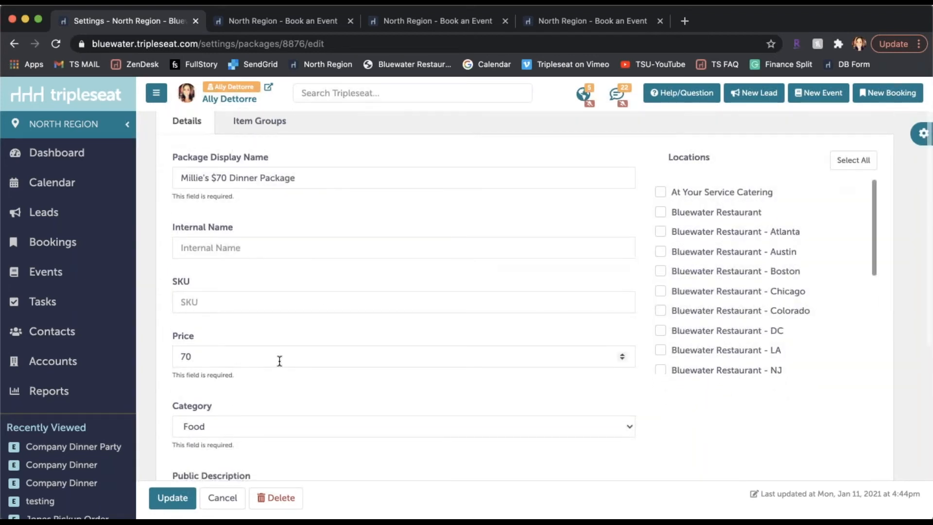
scroll(270, 440, down, 2)
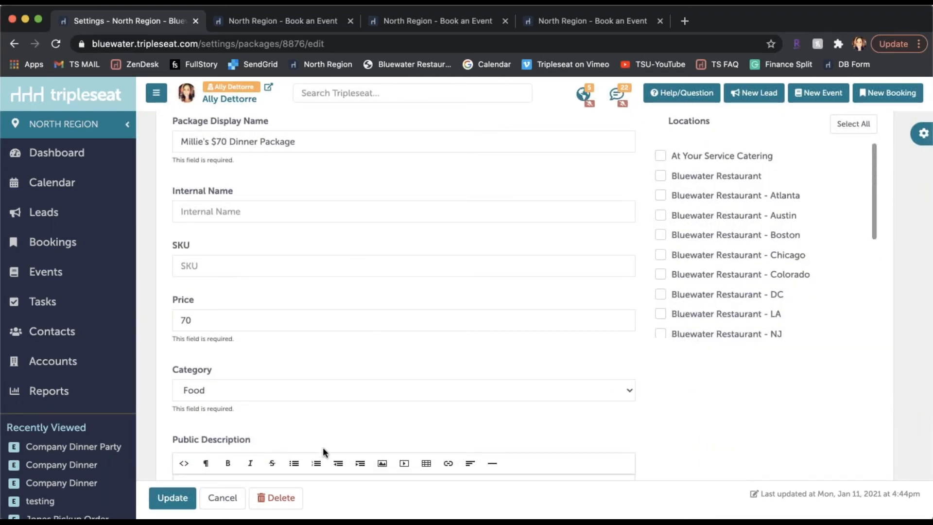
scroll(323, 448, down, 5)
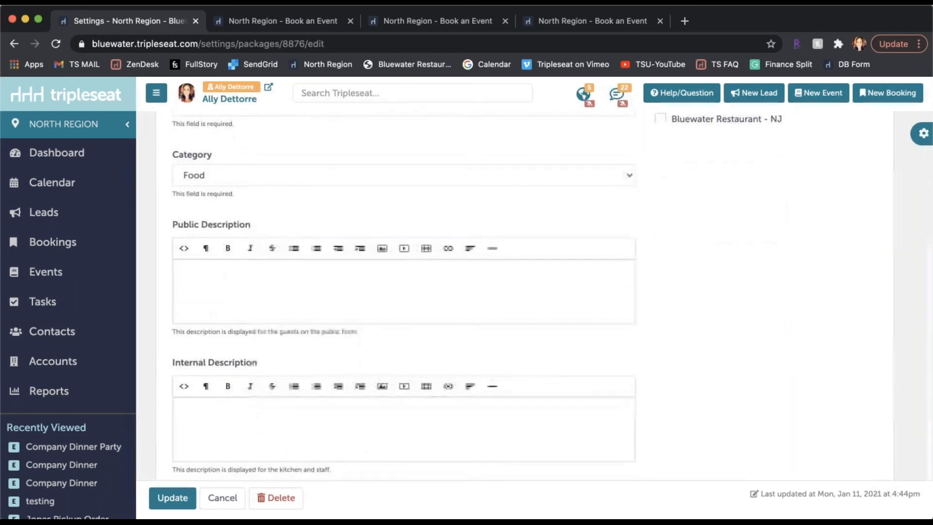
scroll(510, 398, up, 6)
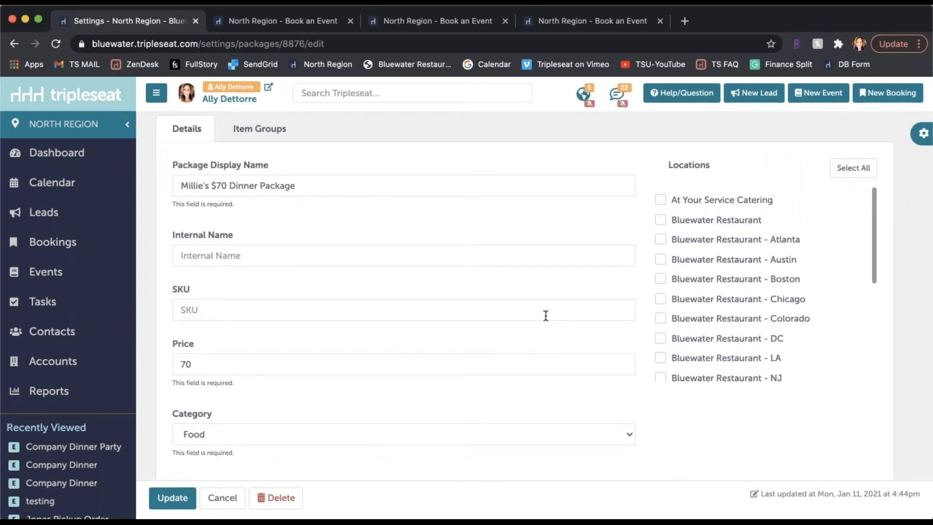
scroll(431, 249, up, 1)
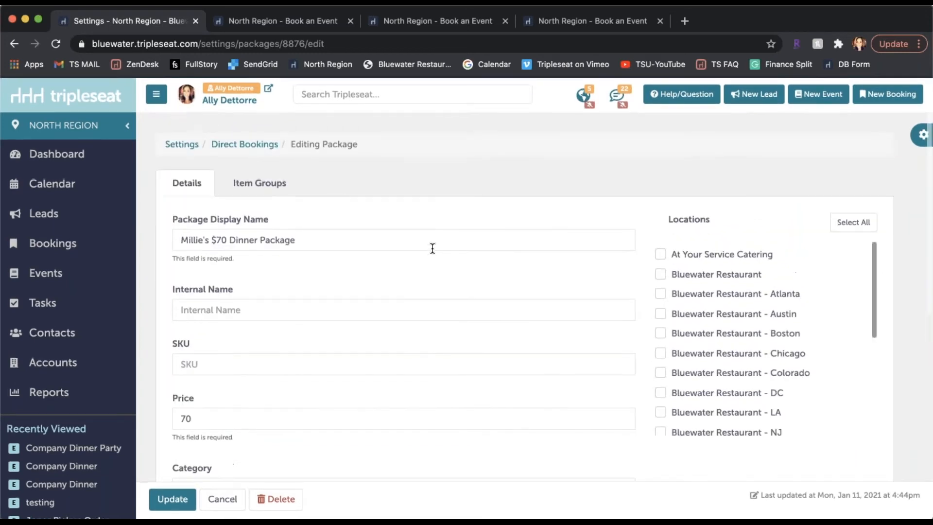
Examine the package's item groups, covering the appetizer, entree and dessert items and the Caesar Salad add-ons.
click(258, 189)
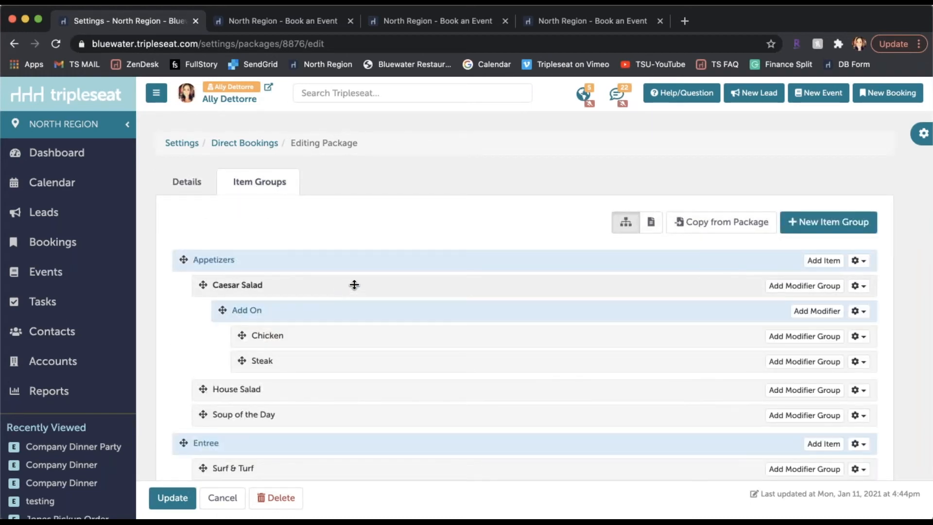
scroll(352, 283, down, 5)
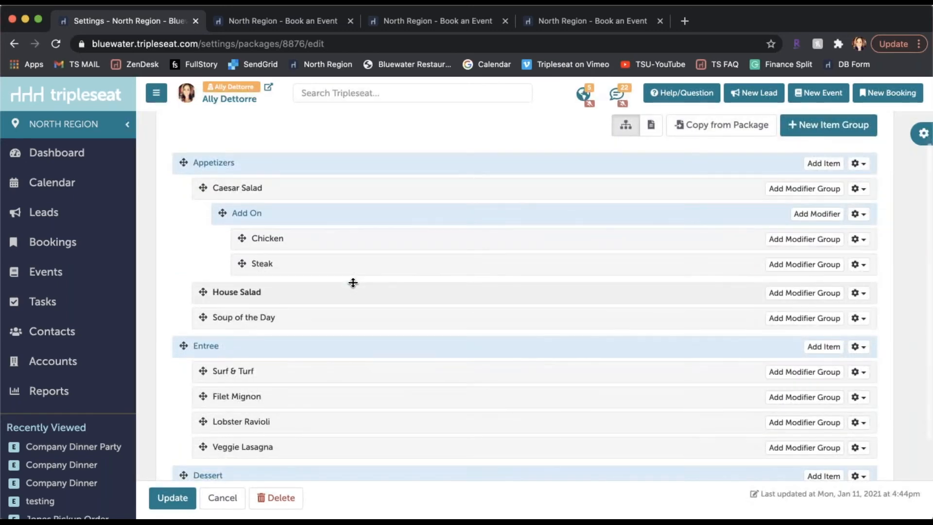
scroll(353, 282, down, 3)
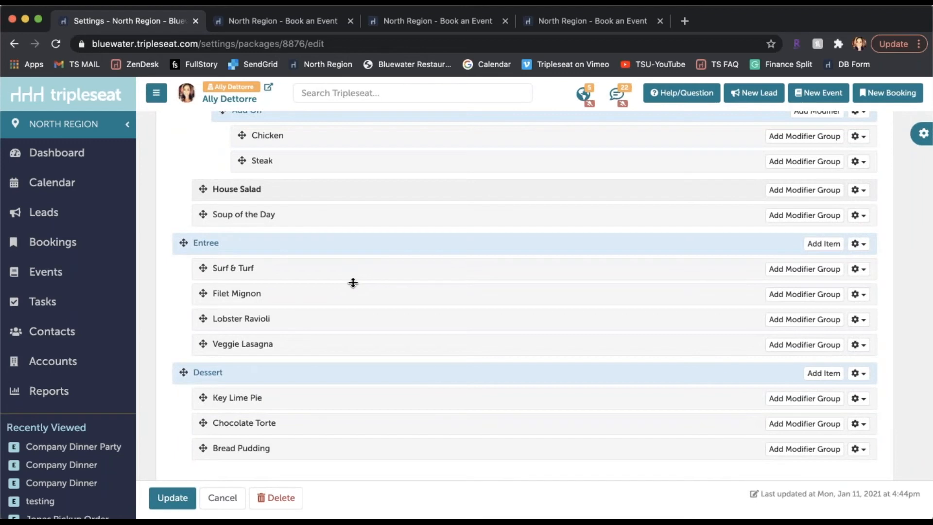
scroll(353, 283, up, 1)
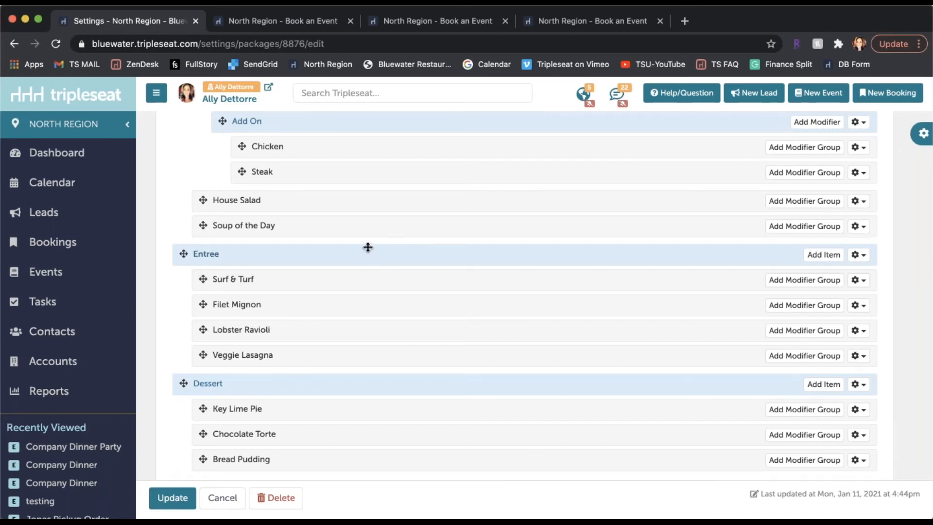
scroll(373, 237, up, 3)
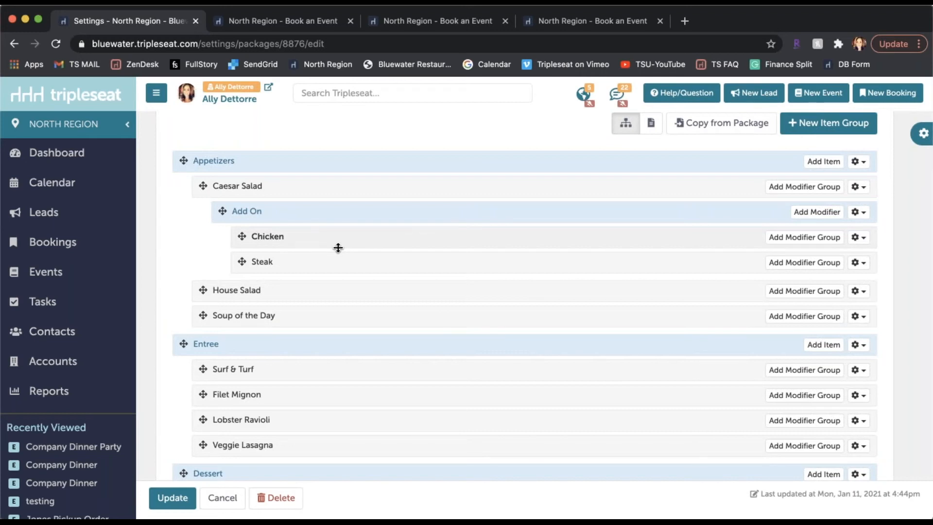
scroll(338, 247, up, 3)
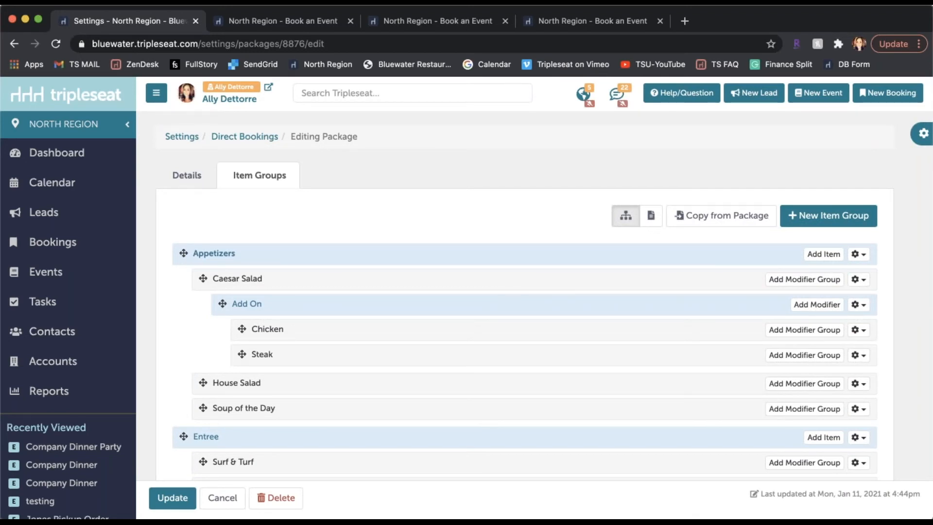
Return to the Direct Bookings settings and open the Millie's Dinner Options menu from the menu list.
click(247, 137)
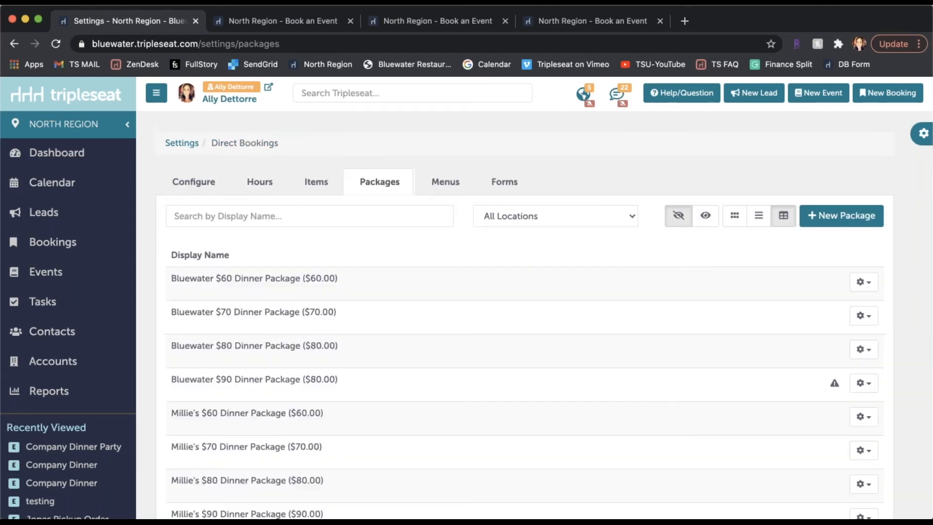
click(453, 183)
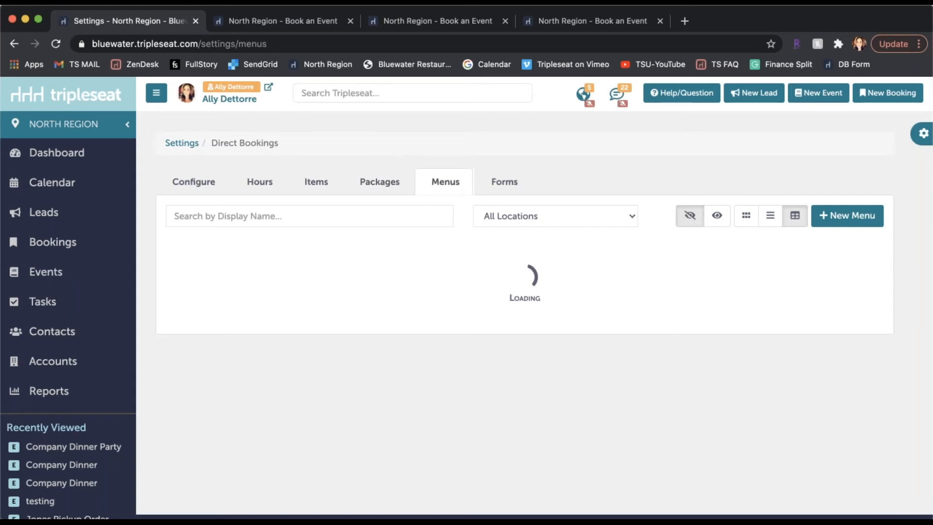
scroll(573, 175, down, 1)
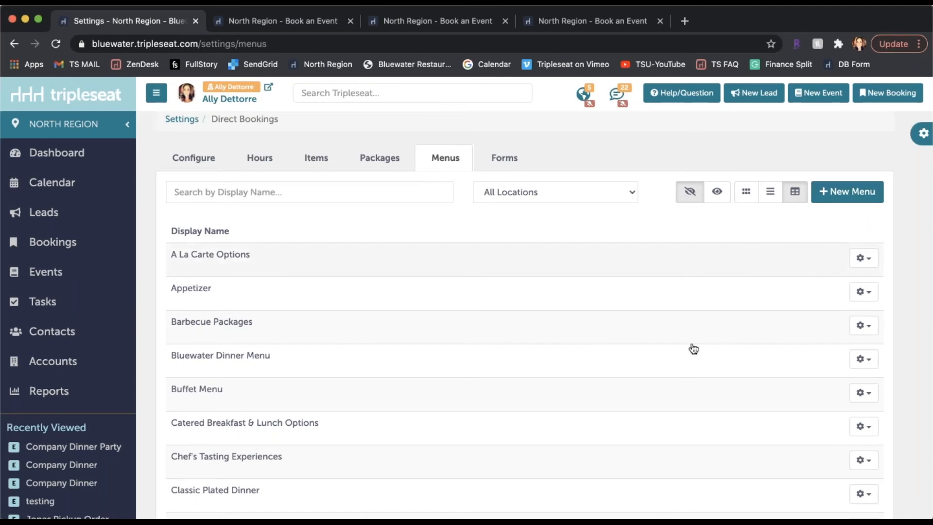
scroll(598, 424, down, 5)
scroll(598, 425, down, 3)
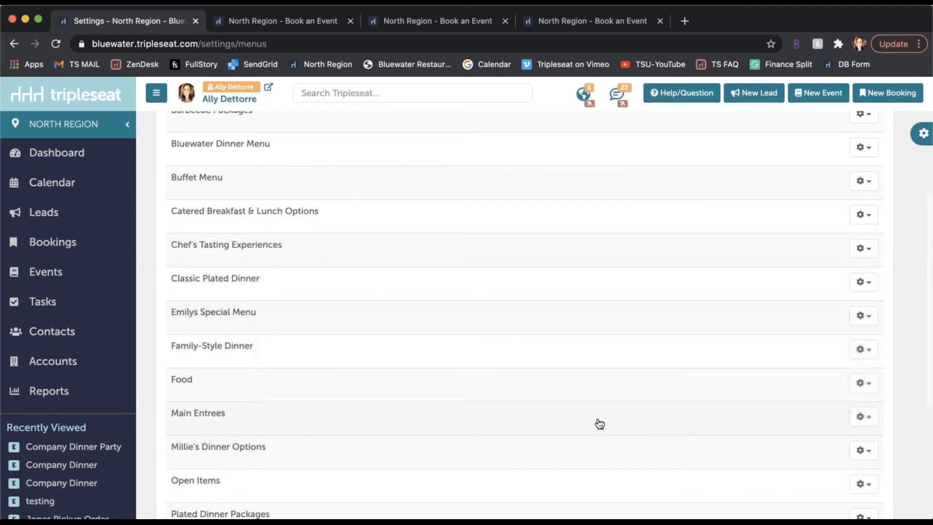
click(301, 380)
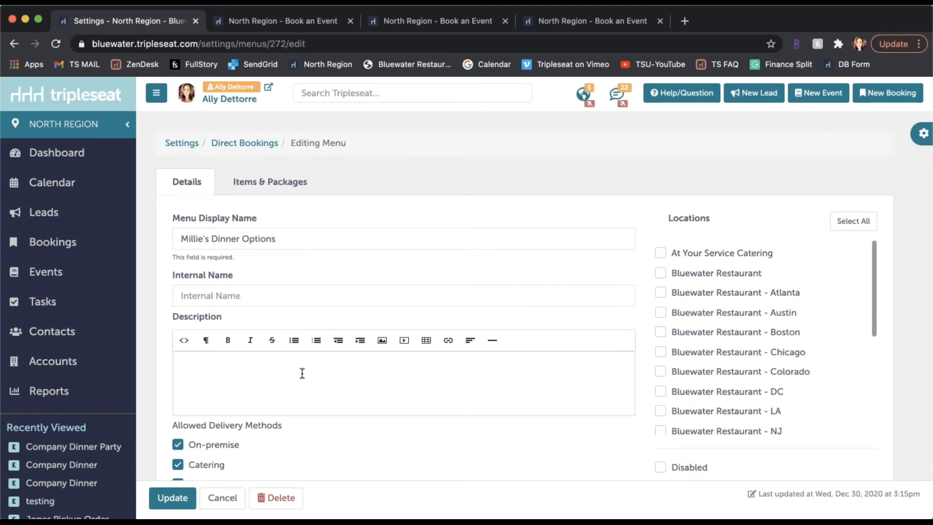
Review the menu's description, allowed delivery methods and locations, and view its assigned items and packages.
scroll(237, 367, down, 2)
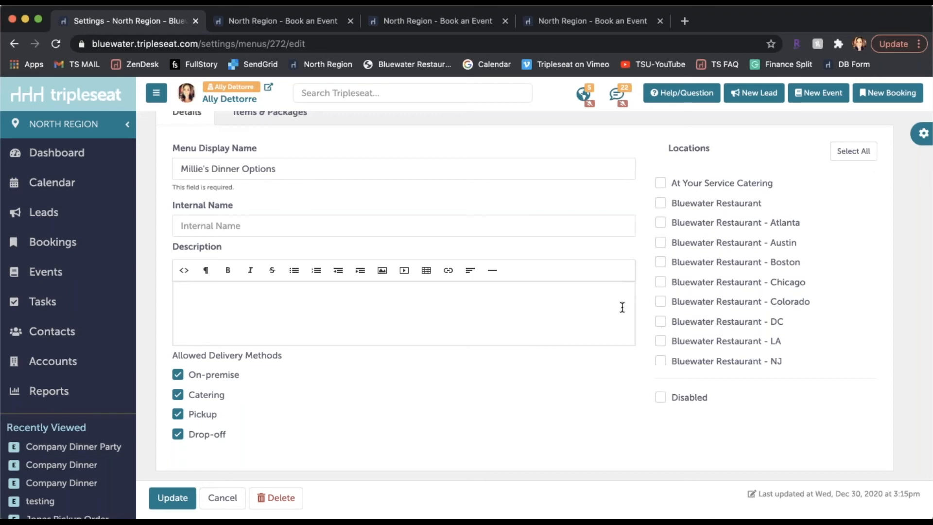
scroll(518, 273, up, 1)
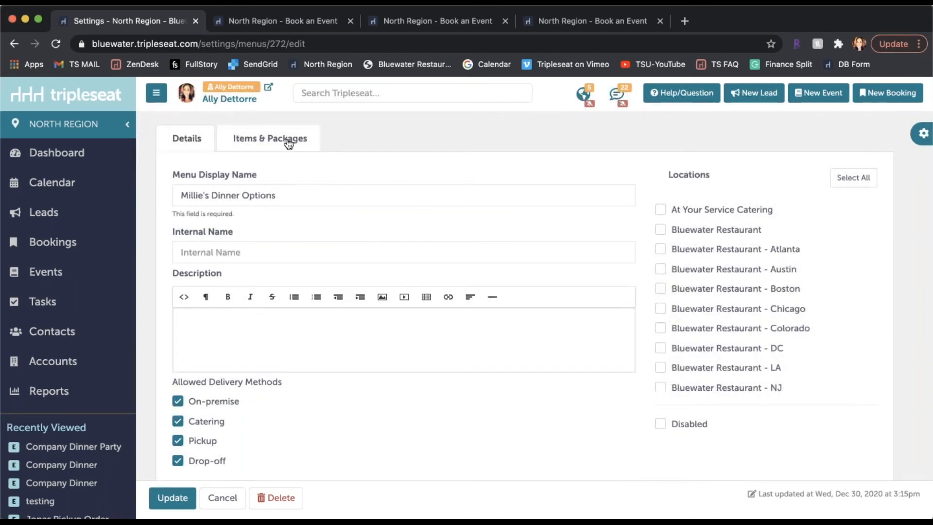
click(288, 143)
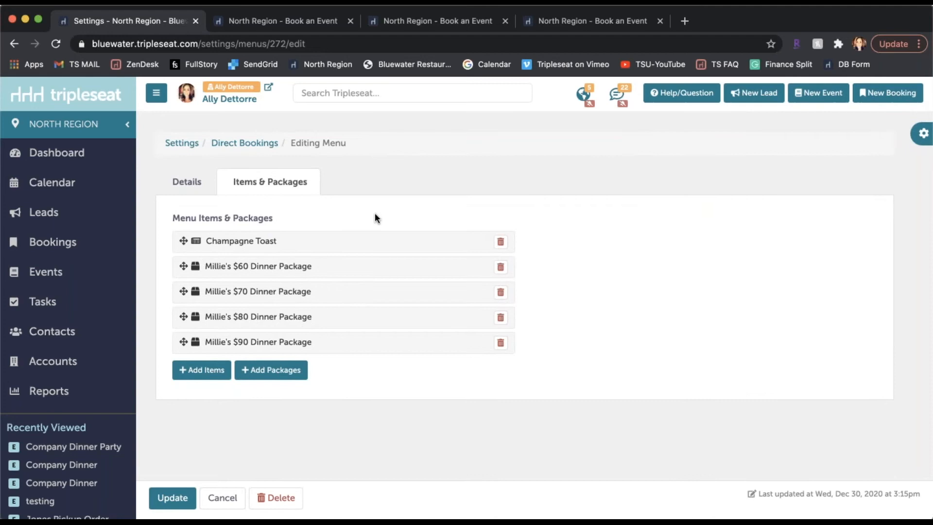
In the open Book an Event form, view the A La Carte and Millie's Dinner menus, and return to the menu settings.
click(592, 22)
click(160, 194)
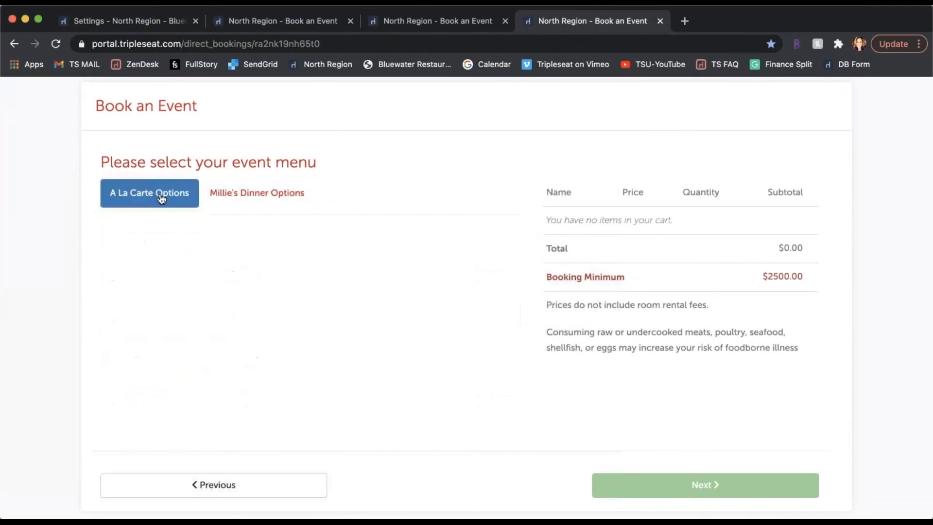
click(266, 194)
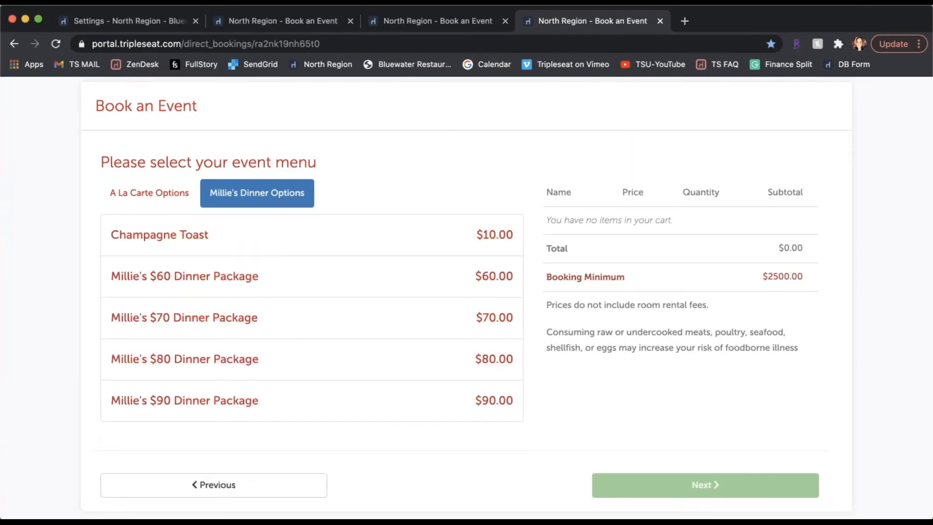
click(129, 21)
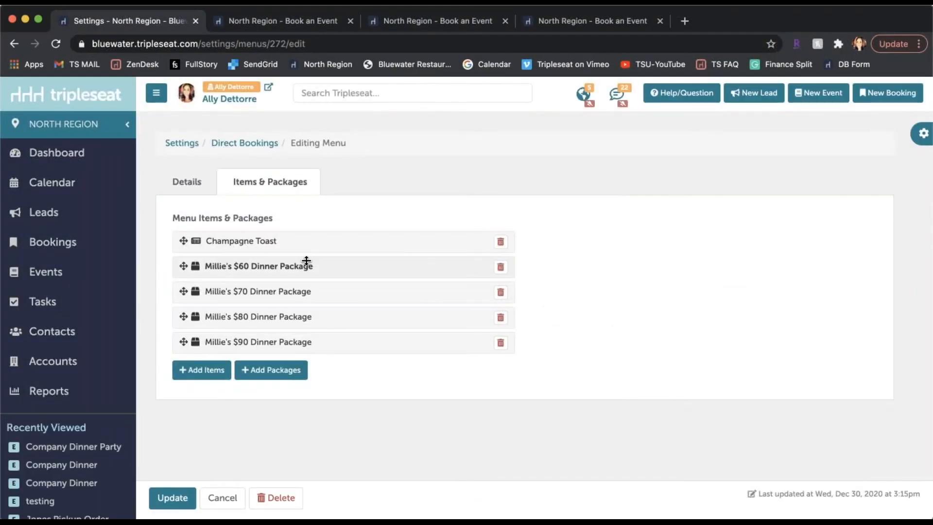
Go back to the Direct Bookings settings and open Millie's Form for editing from the list of booking forms.
click(243, 143)
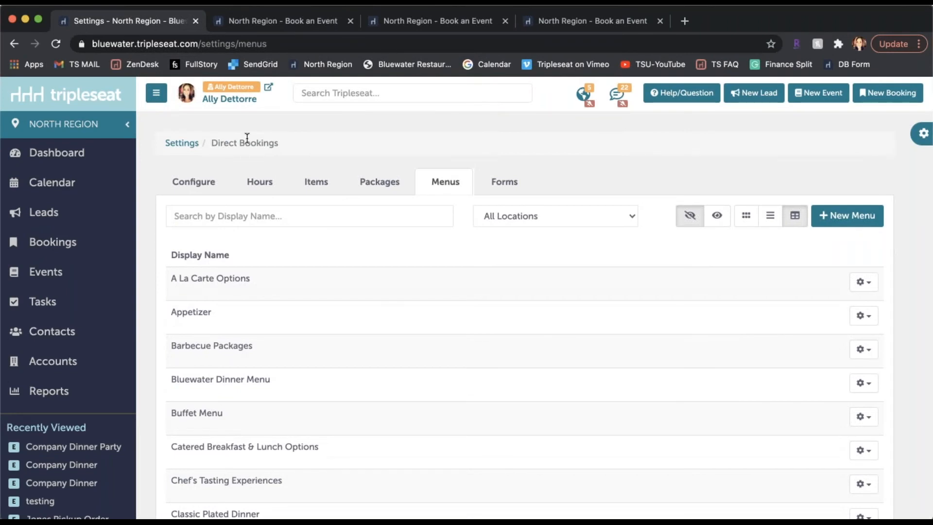
click(503, 187)
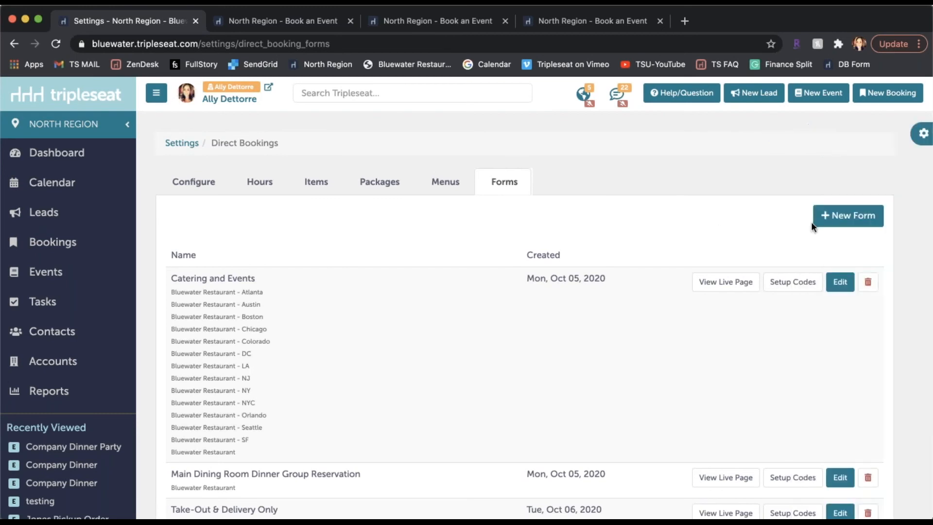
scroll(673, 380, down, 3)
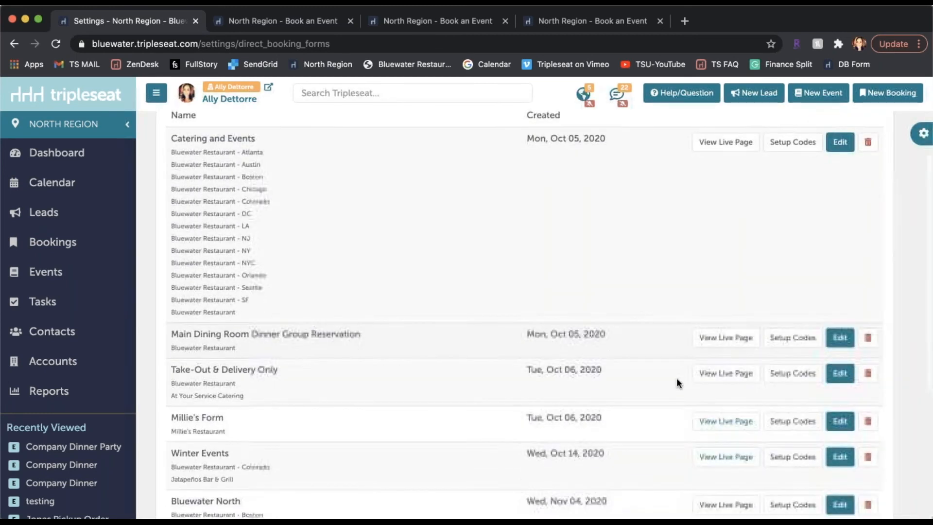
click(840, 422)
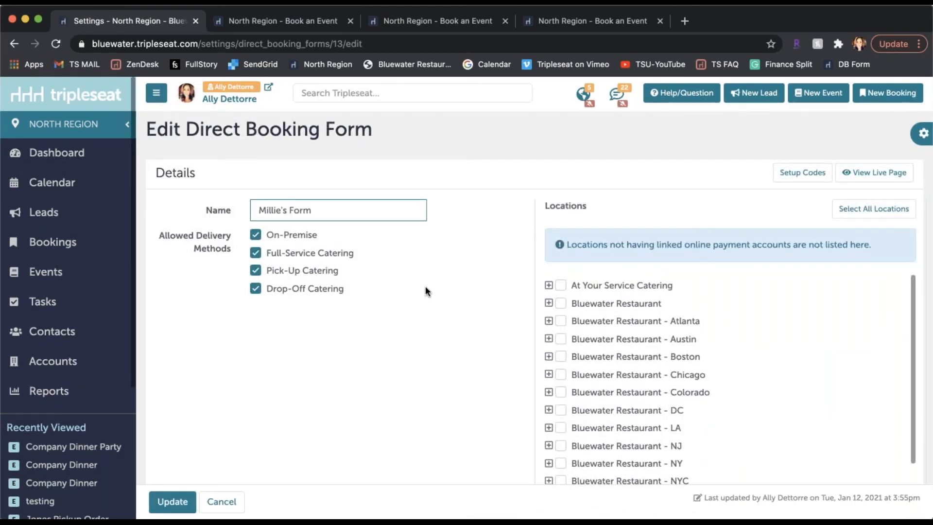
Review the form's allowed delivery methods and locations, and expand Millie's Restaurant to view its selected rooms.
scroll(389, 279, down, 1)
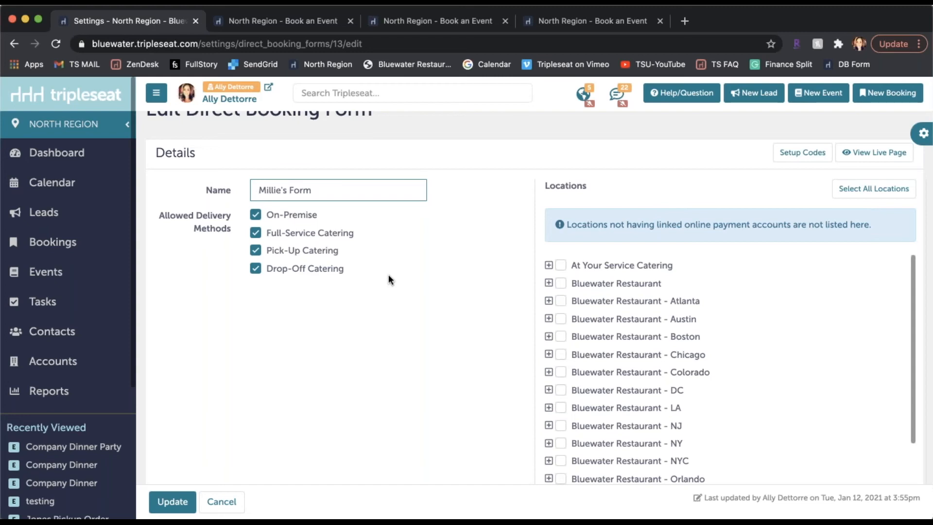
scroll(389, 274, down, 1)
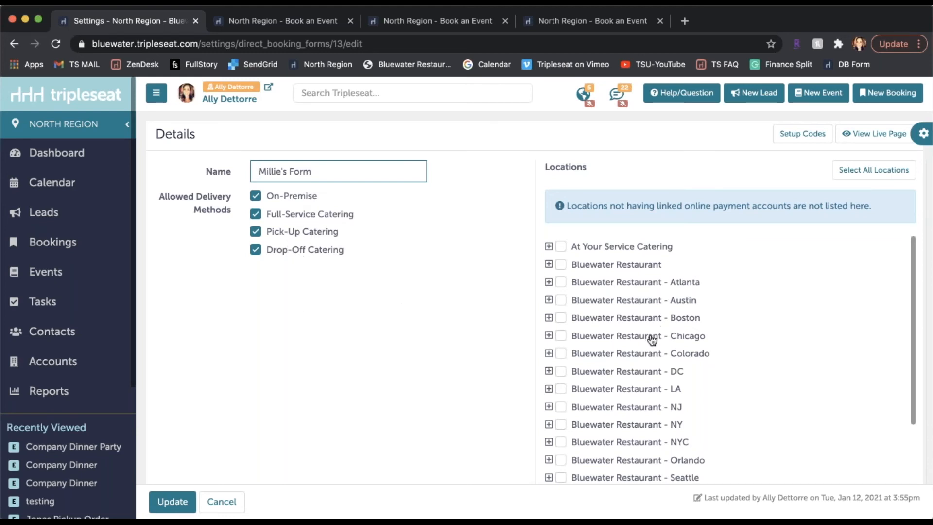
scroll(651, 337, down, 5)
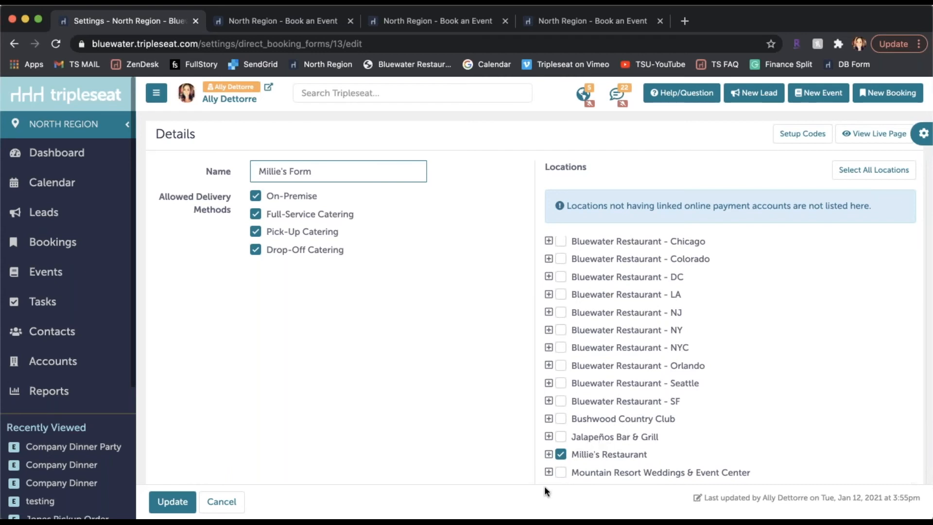
scroll(546, 485, down, 1)
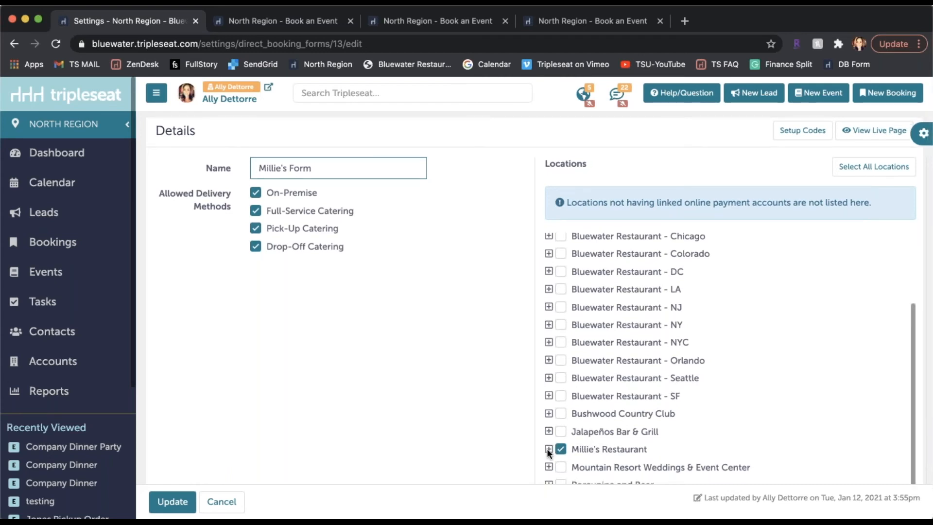
scroll(511, 412, down, 3)
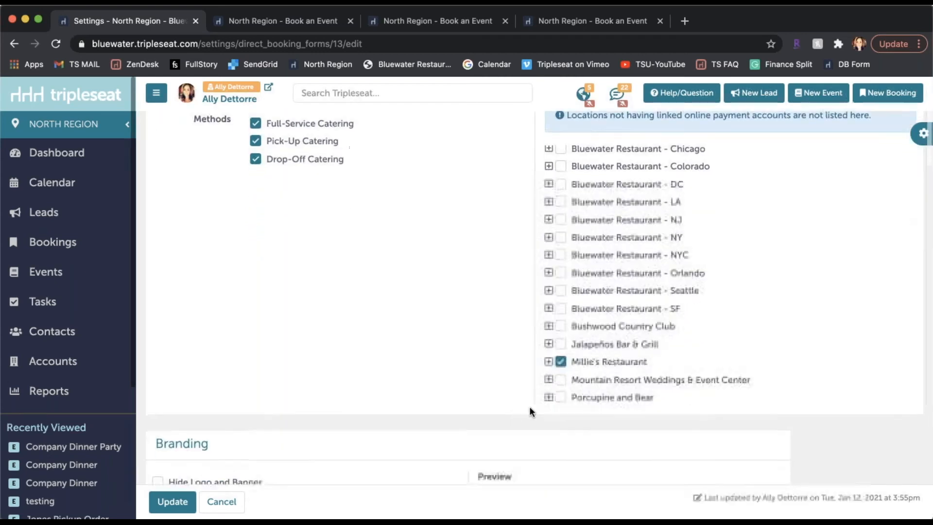
click(549, 362)
scroll(645, 385, down, 3)
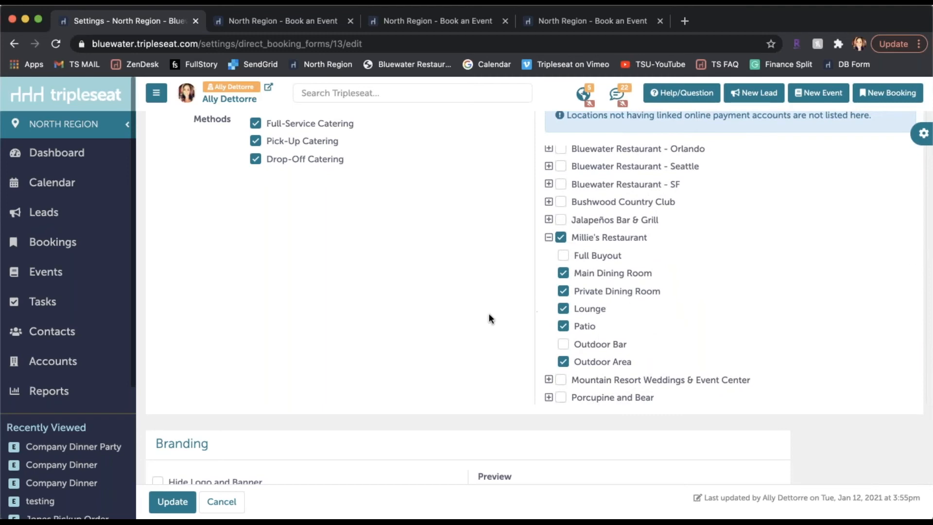
Review the form's branding options with their preview, and the menus assigned to the form.
scroll(464, 314, down, 5)
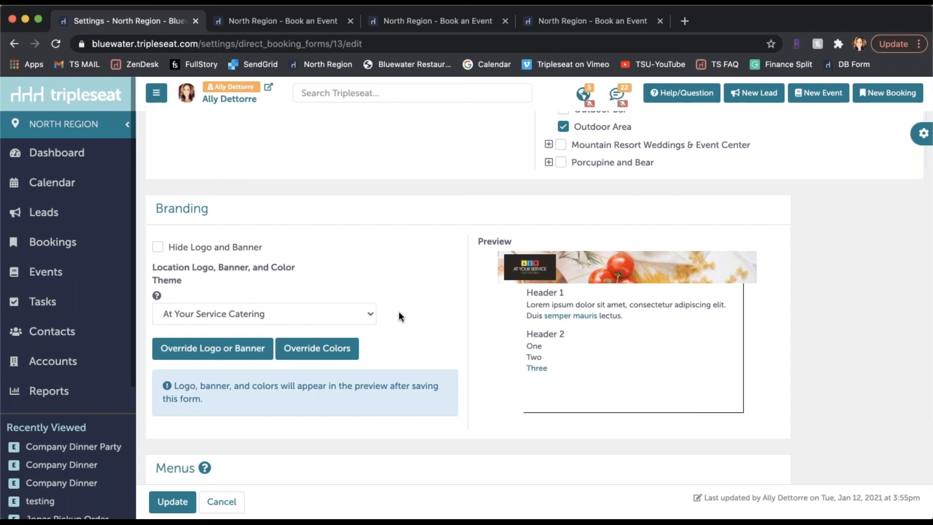
scroll(398, 312, down, 3)
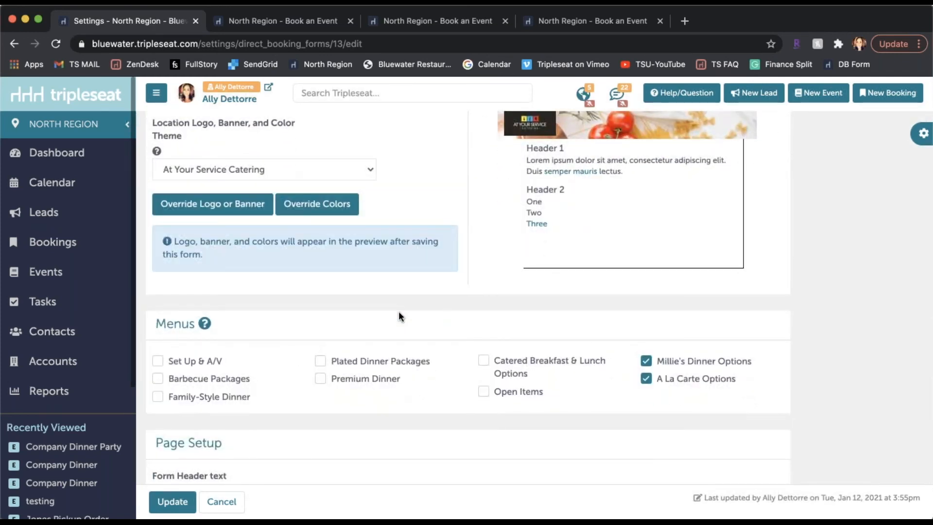
scroll(398, 314, down, 2)
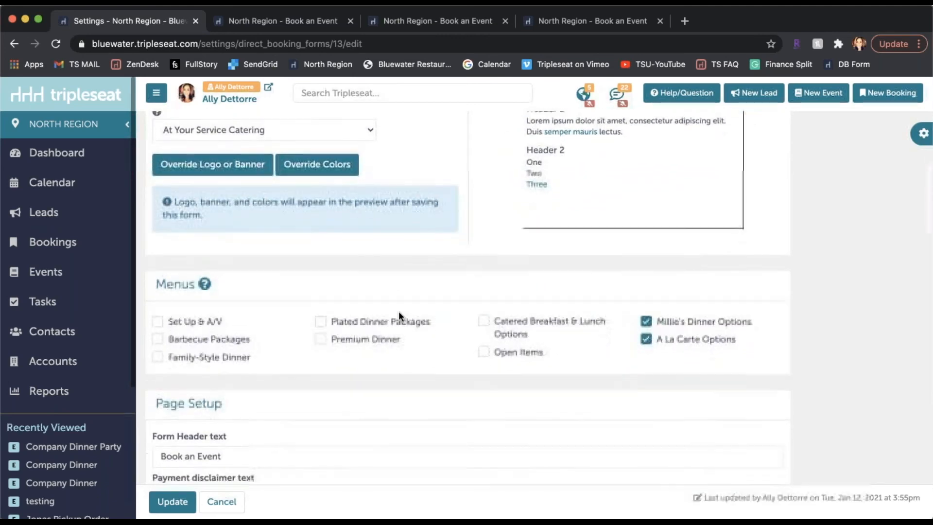
Examine the page setup texts: form header, disclaimers, terms and conditions, completion message, redirect webpage and button text.
scroll(398, 314, down, 3)
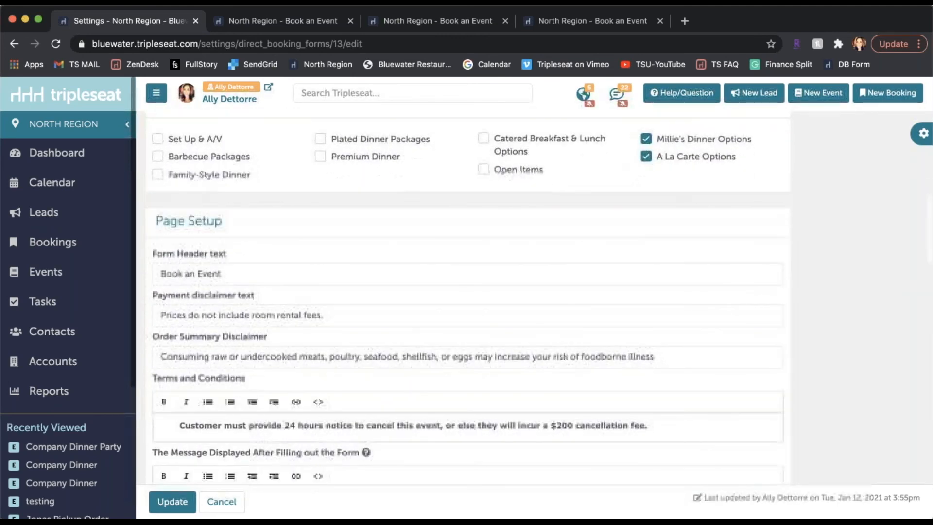
scroll(442, 319, down, 2)
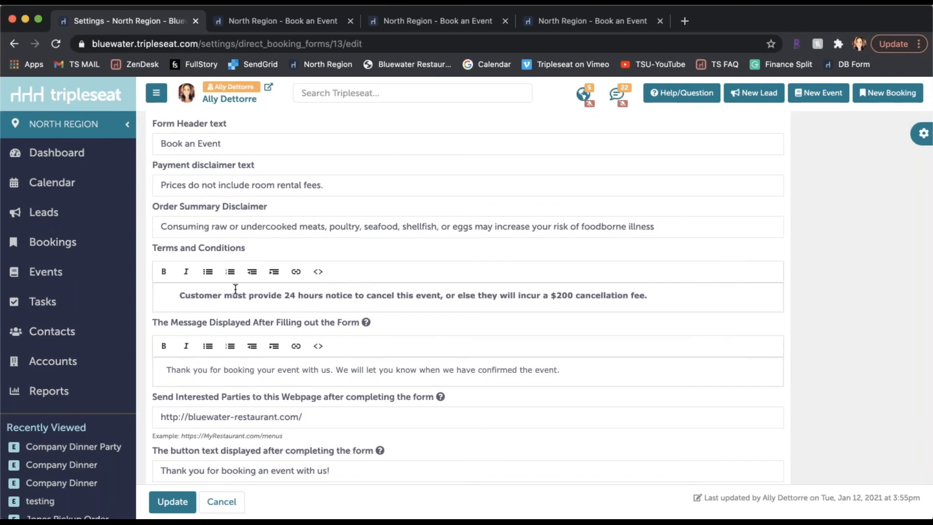
scroll(235, 288, down, 1)
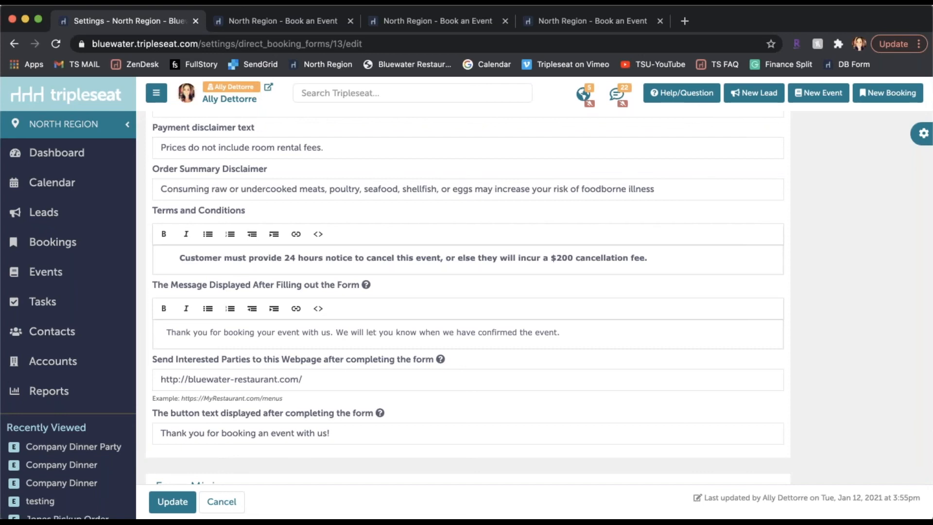
scroll(468, 294, down, 1)
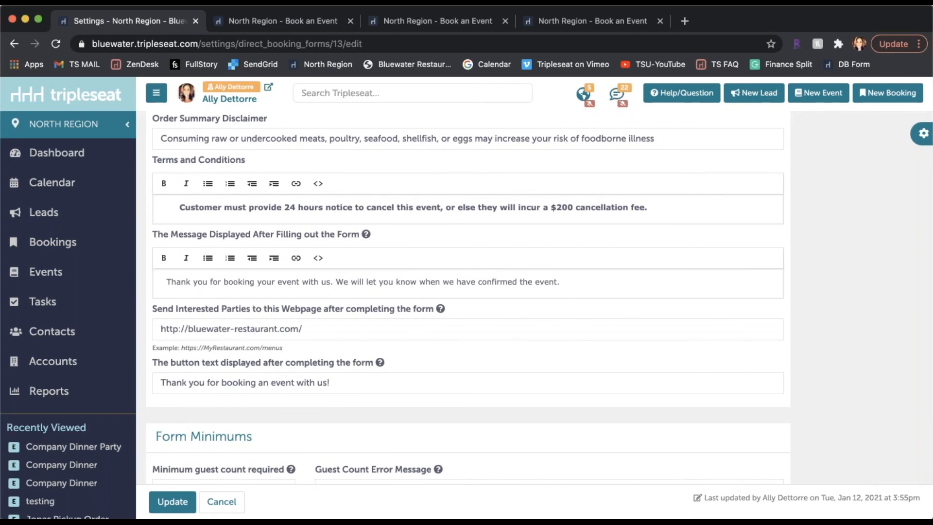
Review the form minimums for guest count and menu selection totals, and the booking expiration hours.
scroll(489, 378, down, 2)
scroll(489, 379, down, 5)
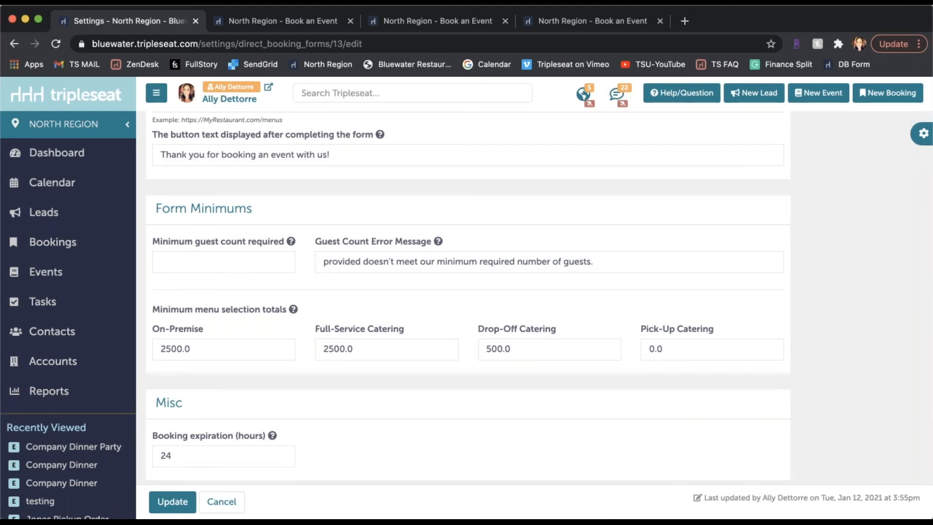
scroll(466, 297, down, 2)
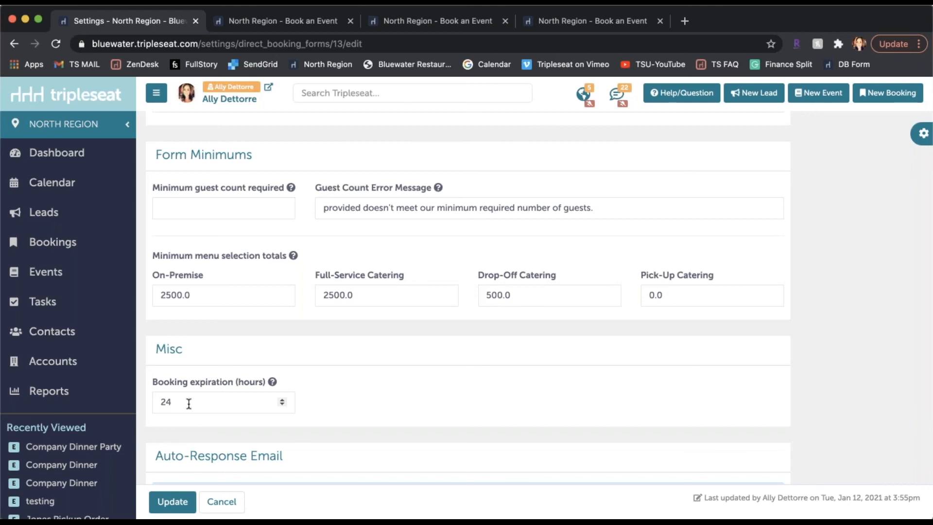
Review the auto-response emails for submitted, accepted and rejected bookings, including the reply-to address and Guest Portal link options.
scroll(189, 405, down, 4)
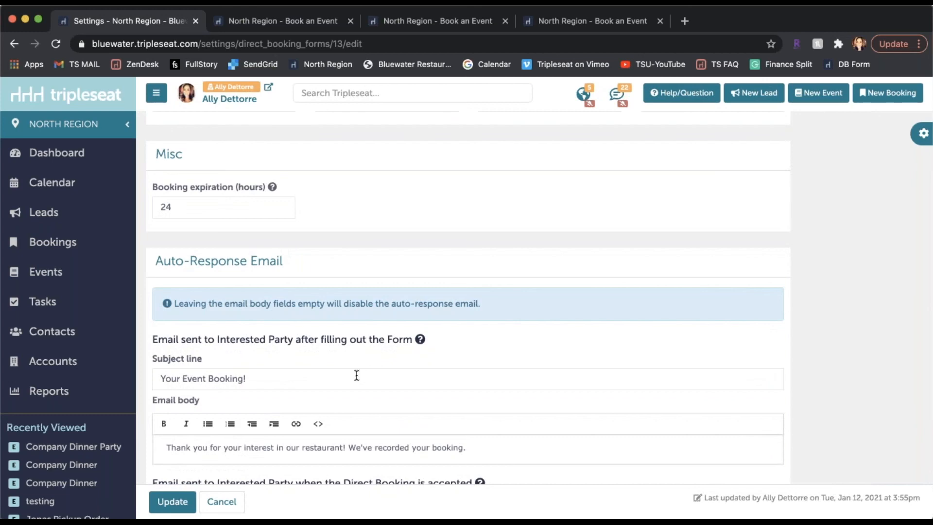
scroll(357, 376, down, 4)
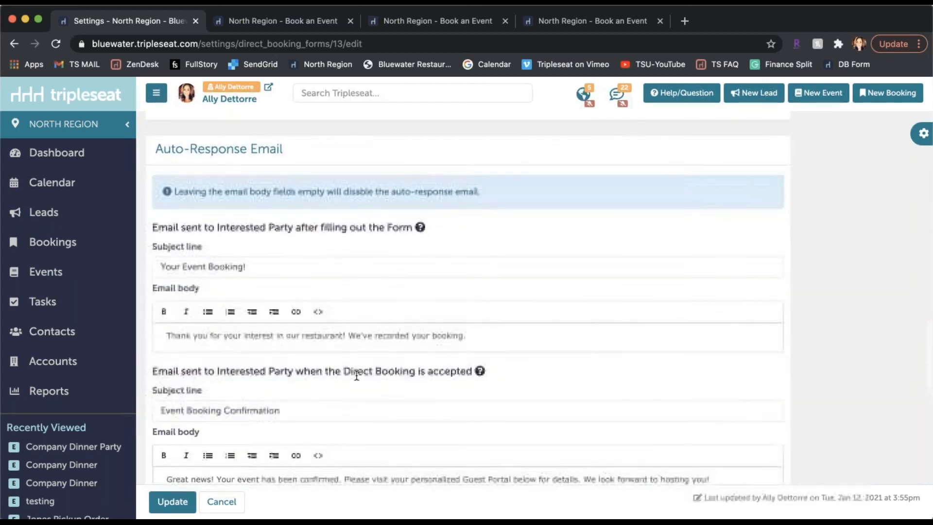
scroll(398, 272, down, 1)
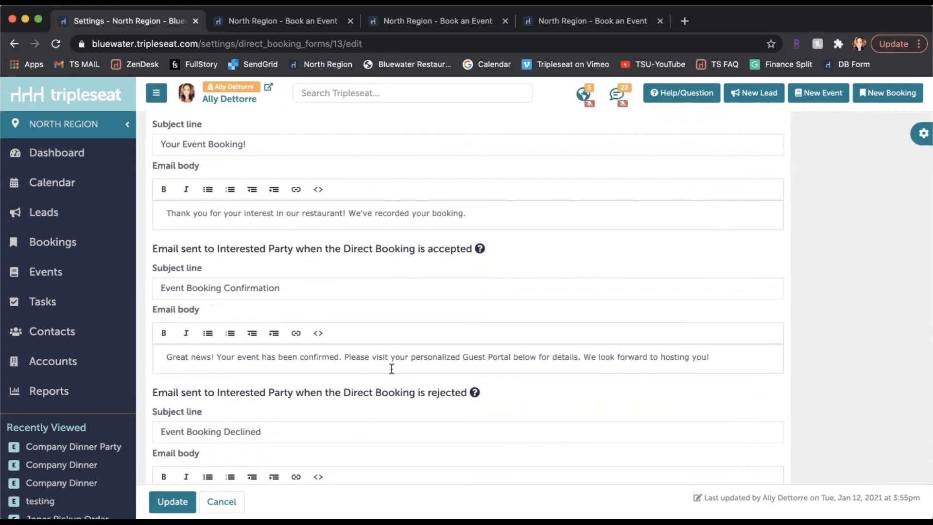
scroll(392, 369, down, 4)
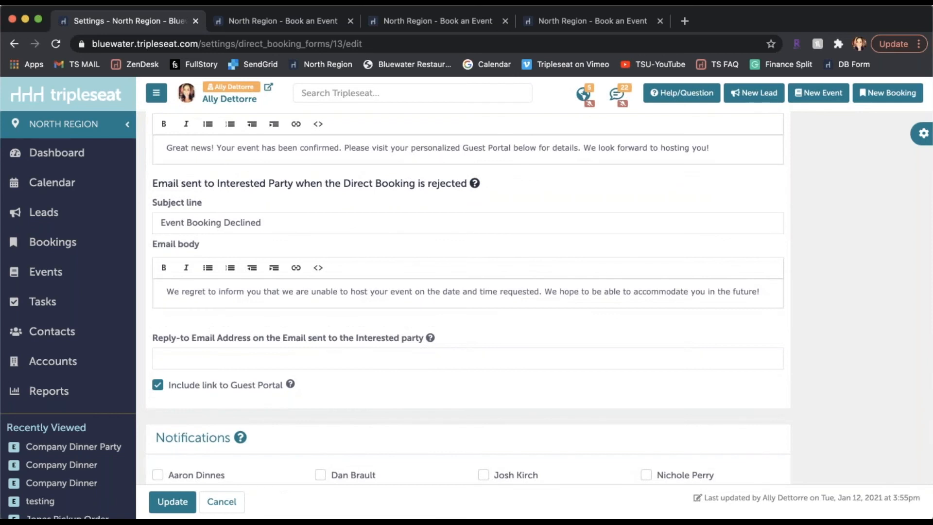
Review the user and non-Tripleseat email notification options, and save Millie's Form.
scroll(468, 298, down, 5)
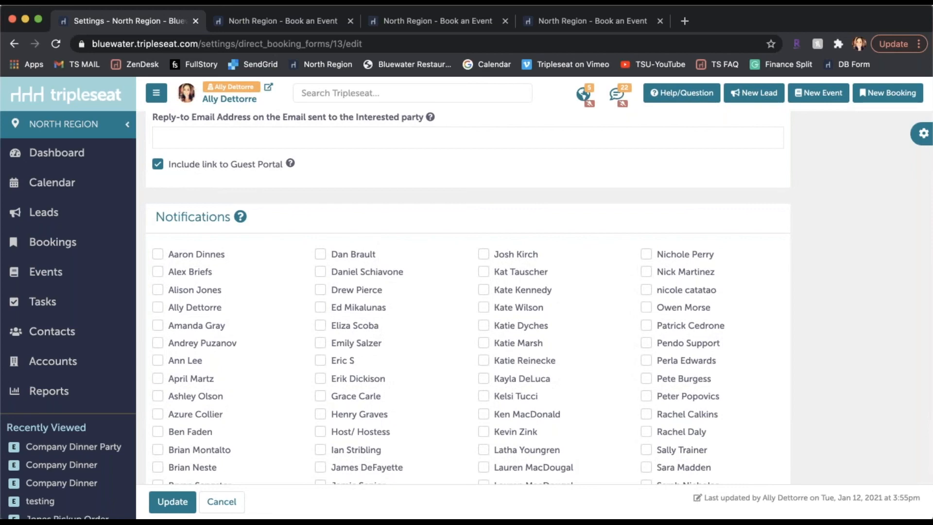
scroll(398, 371, down, 4)
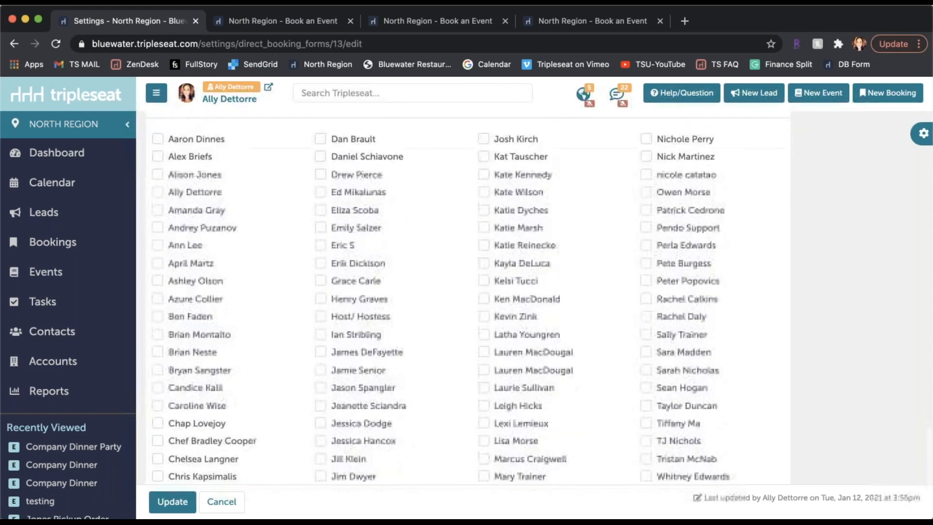
scroll(398, 371, down, 2)
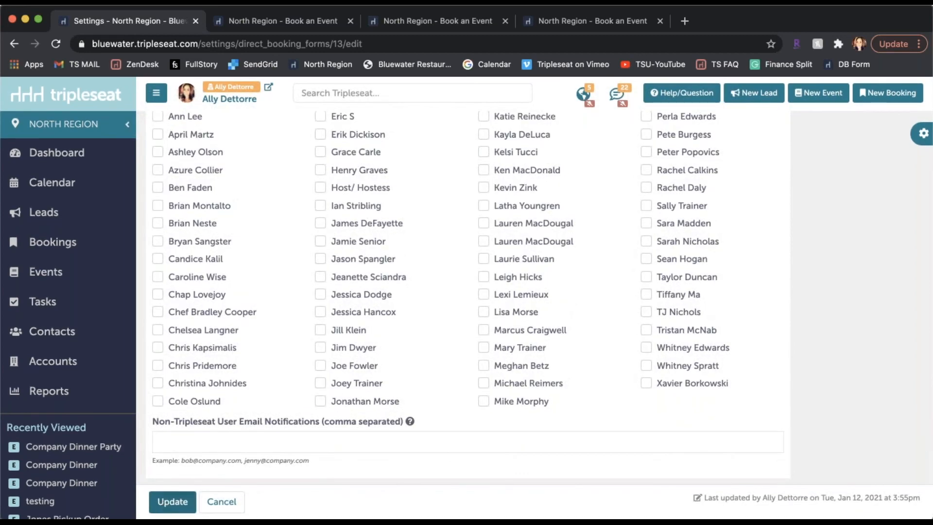
click(165, 503)
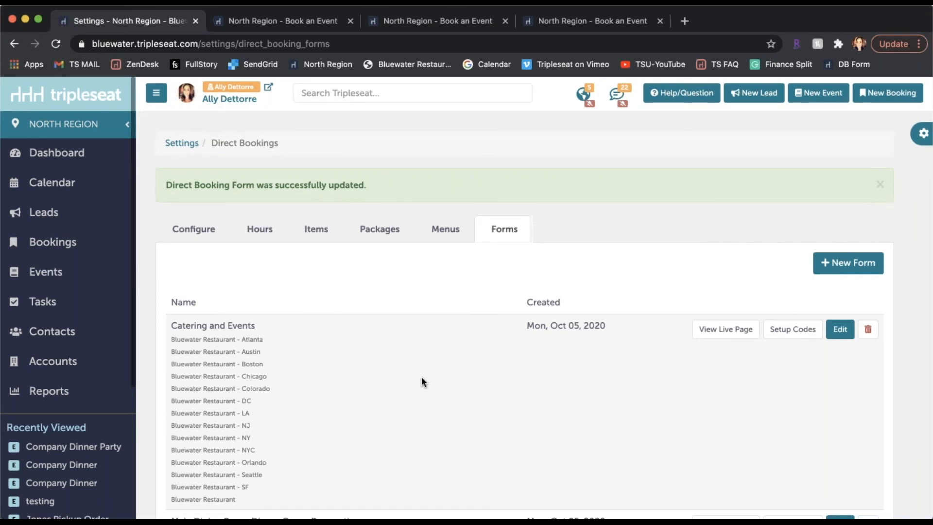
View the Tripleseat support options from the Direct Bookings forms page and close them again.
scroll(421, 377, down, 2)
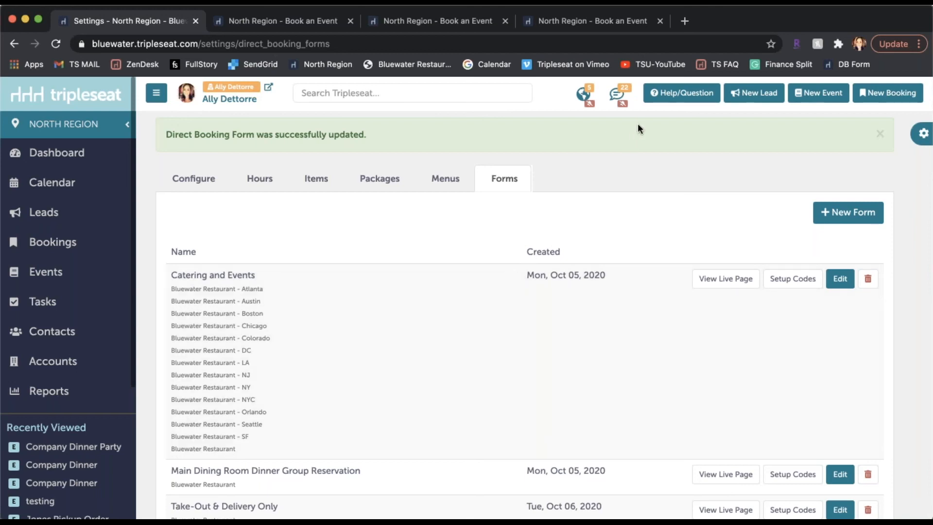
click(686, 96)
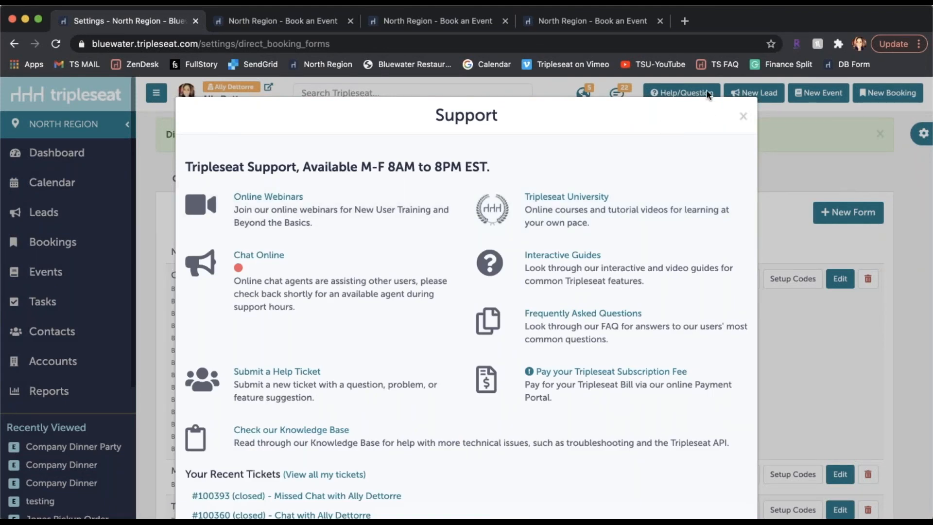
click(742, 116)
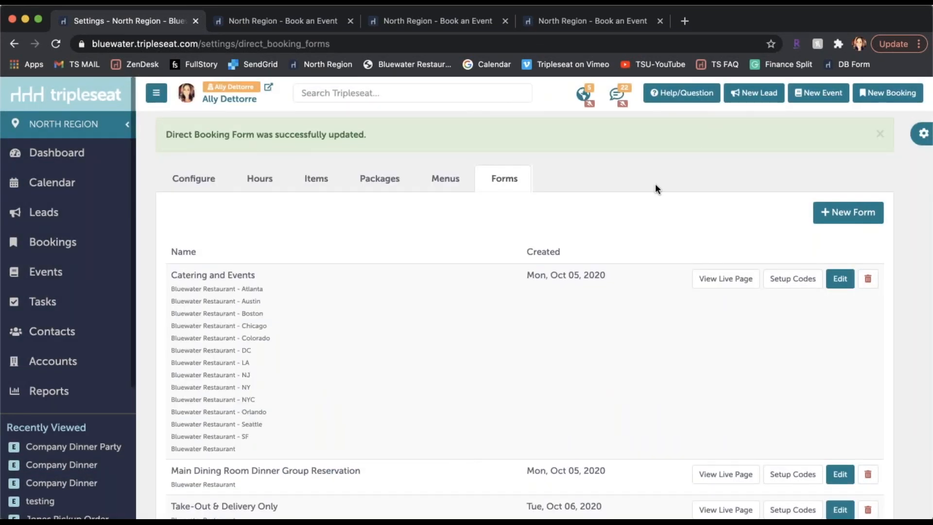